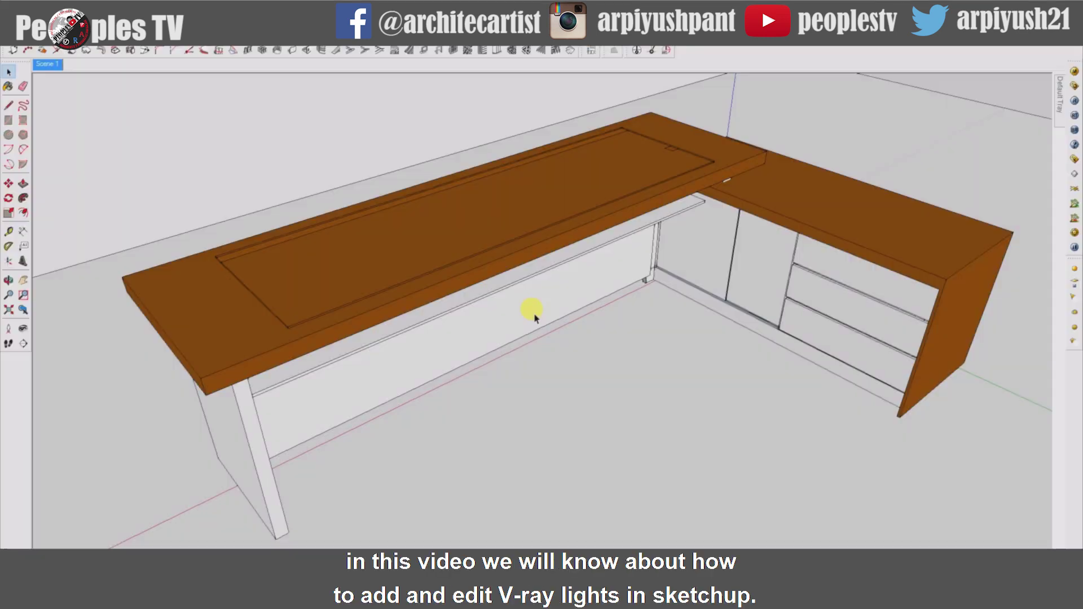
# Step: Orbit down into the room and restore the saved Scene 1 close-up of the L-shaped desk
pyautogui.scroll(-5, 532, 309)
pyautogui.moveTo(575, 337); pyautogui.dragTo(358, 223, button='middle')
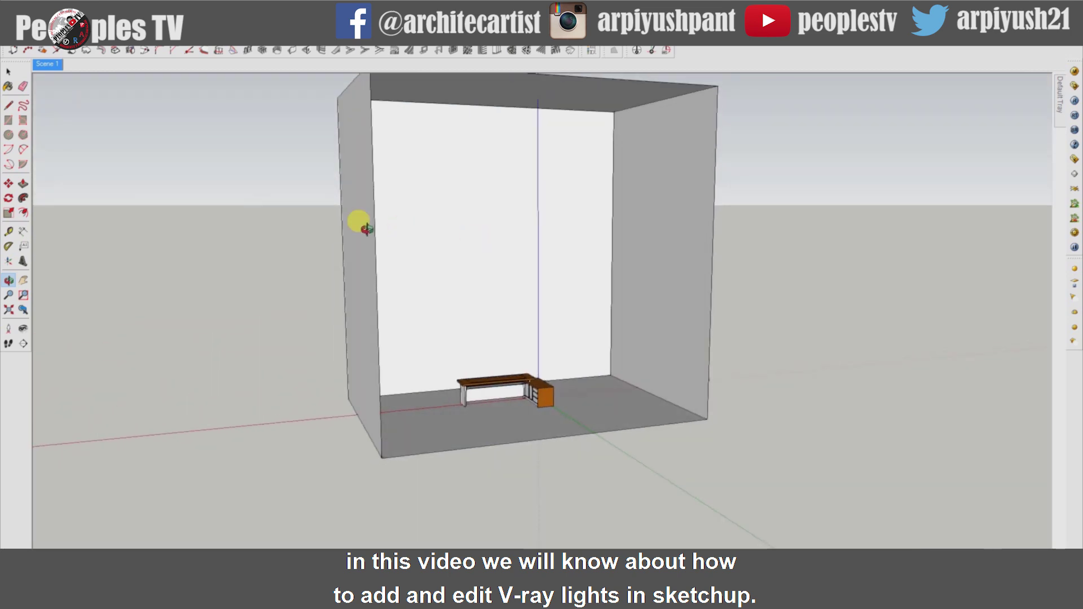
pyautogui.click(46, 65)
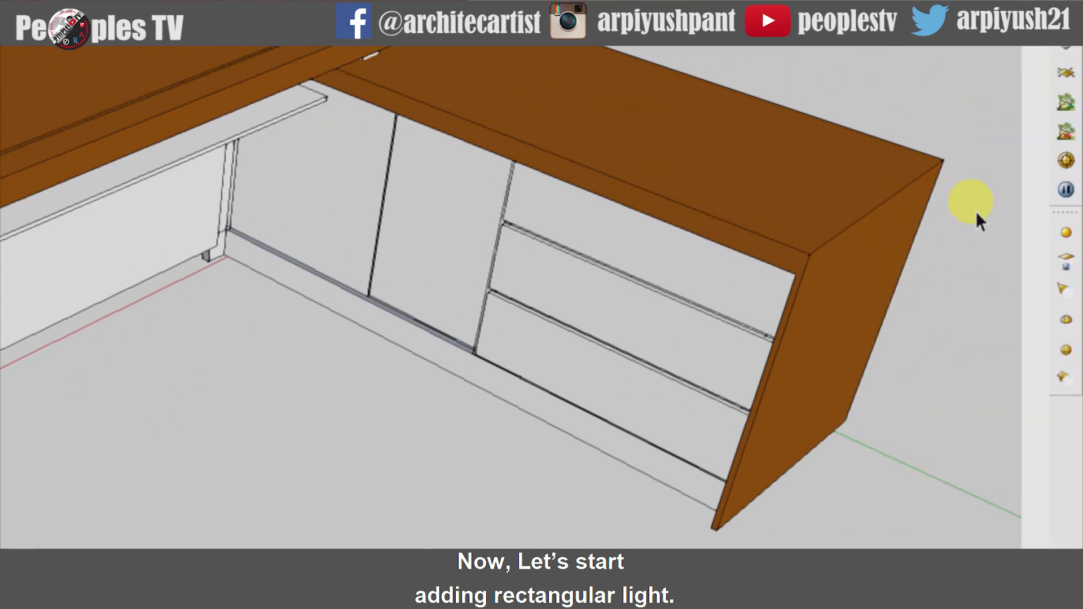
# Step: Draw a V-Ray rectangle light flat on the floor spanning the desk's footprint, then select it
pyautogui.click(1066, 260)
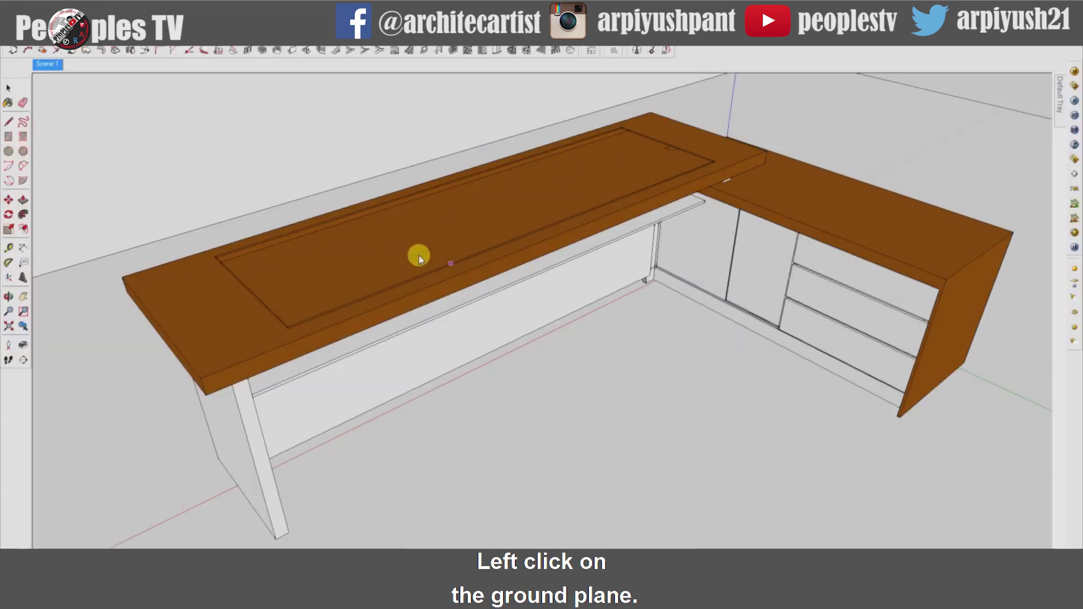
pyautogui.scroll(-3, 419, 254)
pyautogui.scroll(-5, 408, 240)
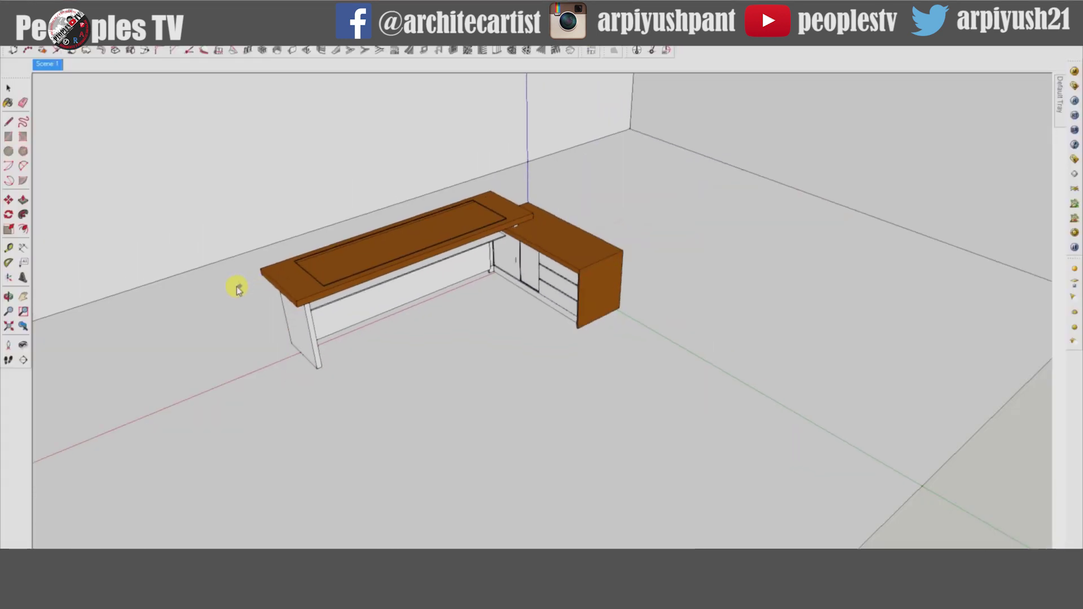
pyautogui.moveTo(213, 277); pyautogui.dragTo(764, 333)
pyautogui.press('space')
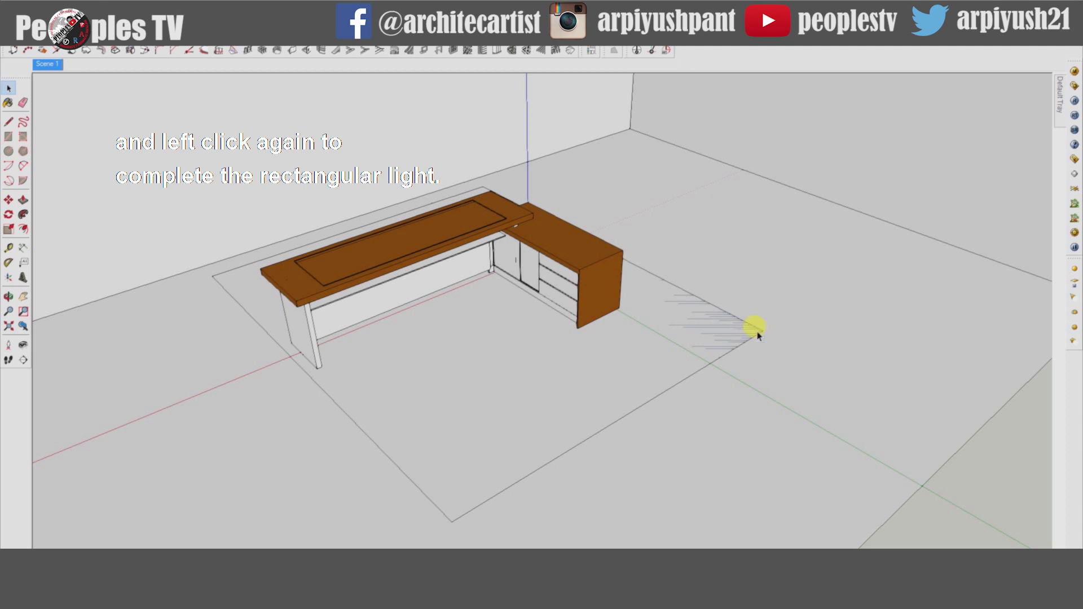
pyautogui.click(468, 444)
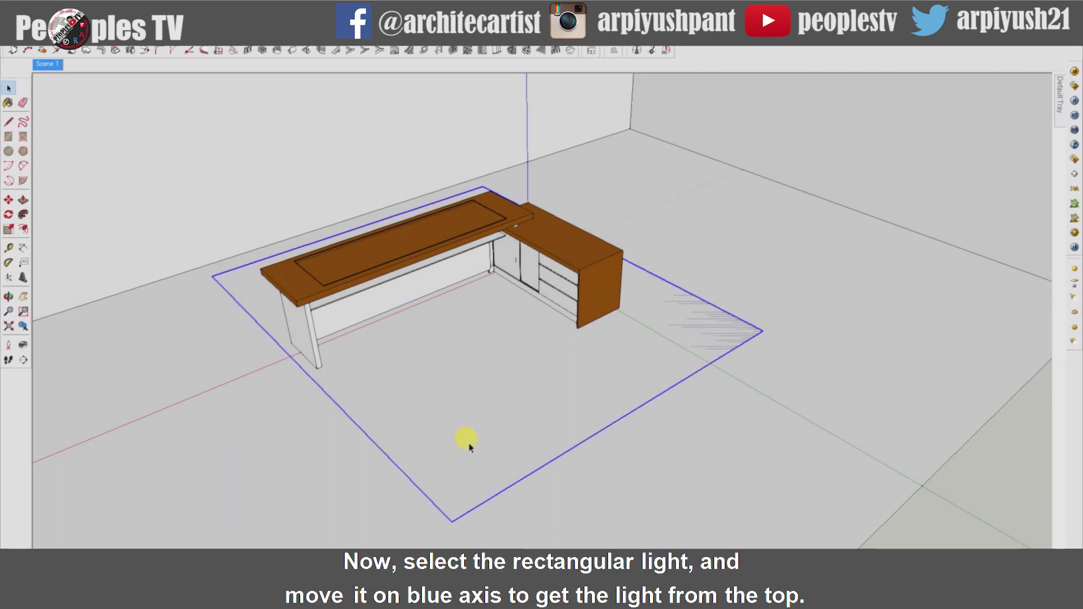
# Step: Move the light 10' straight up along the blue axis and run a V-Ray test render
pyautogui.press('m')
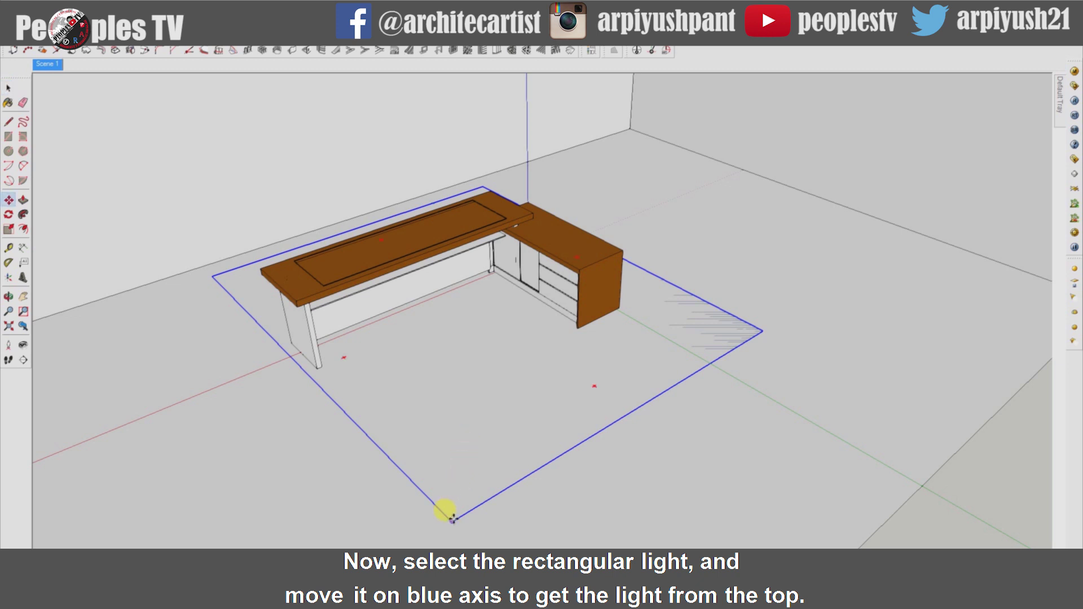
pyautogui.click(452, 517)
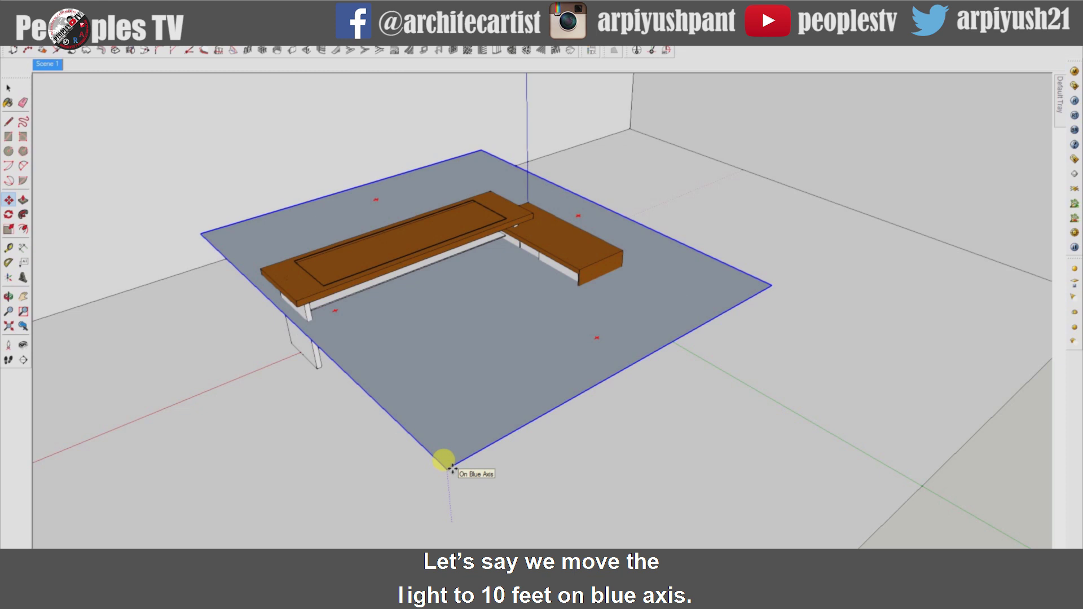
pyautogui.write("10'")
pyautogui.press('Return')
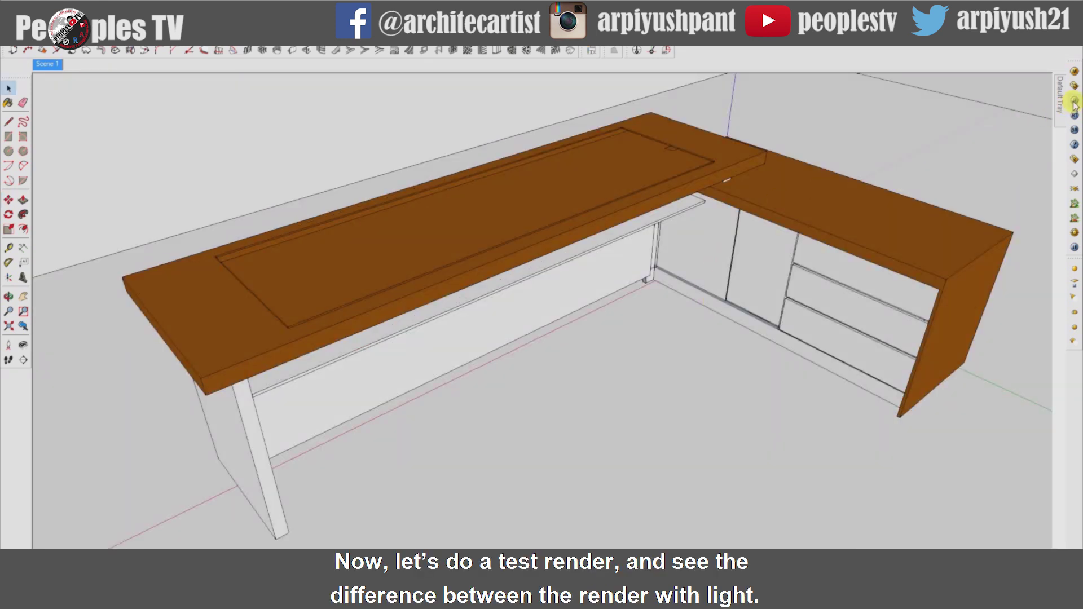
pyautogui.click(1075, 102)
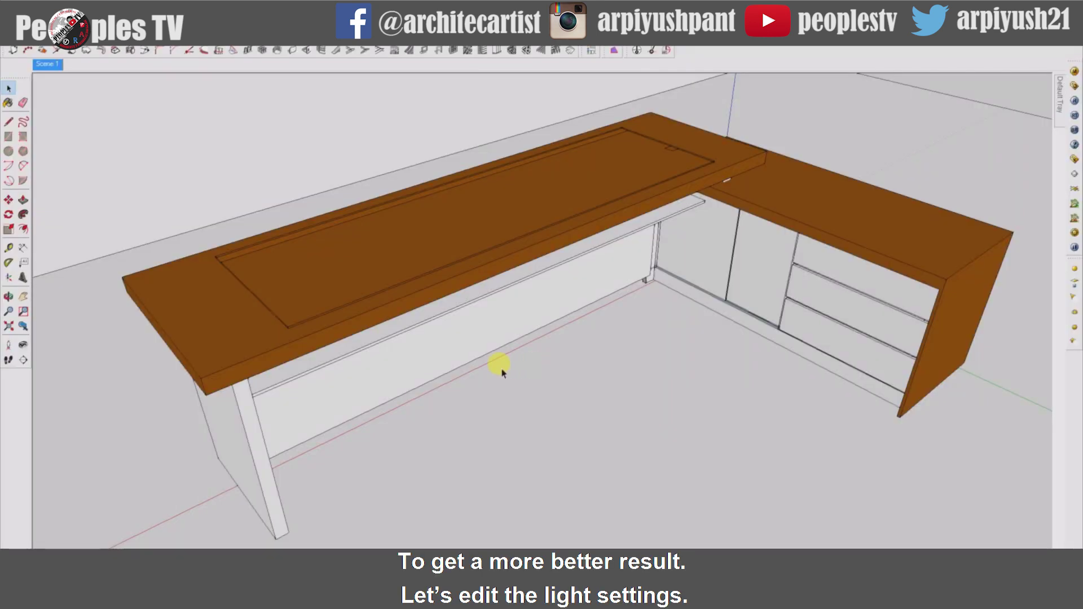
# Step: Select the raised rectangle light and open its V-Ray for Sketchup Edit light settings
pyautogui.scroll(-2, 497, 369)
pyautogui.scroll(6, 512, 370)
pyautogui.scroll(-6, 604, 403)
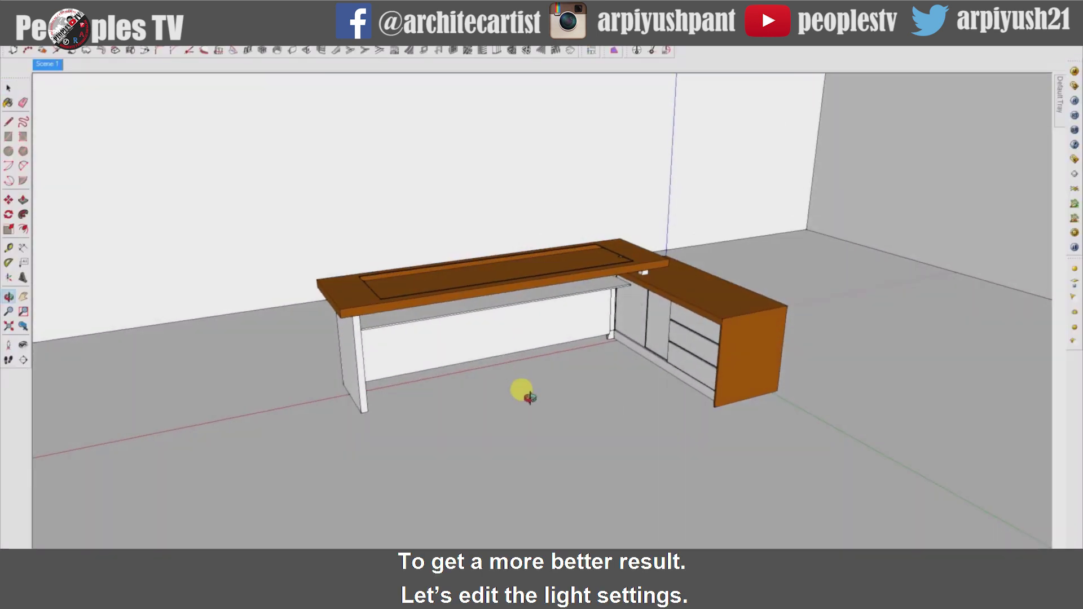
pyautogui.moveTo(520, 387)
pyautogui.mouseDown(button='middle')
pyautogui.moveTo(532, 412)
pyautogui.moveTo(536, 369)
pyautogui.moveTo(515, 305)
pyautogui.mouseUp(button='middle')
pyautogui.press('space')
pyautogui.click(484, 149)
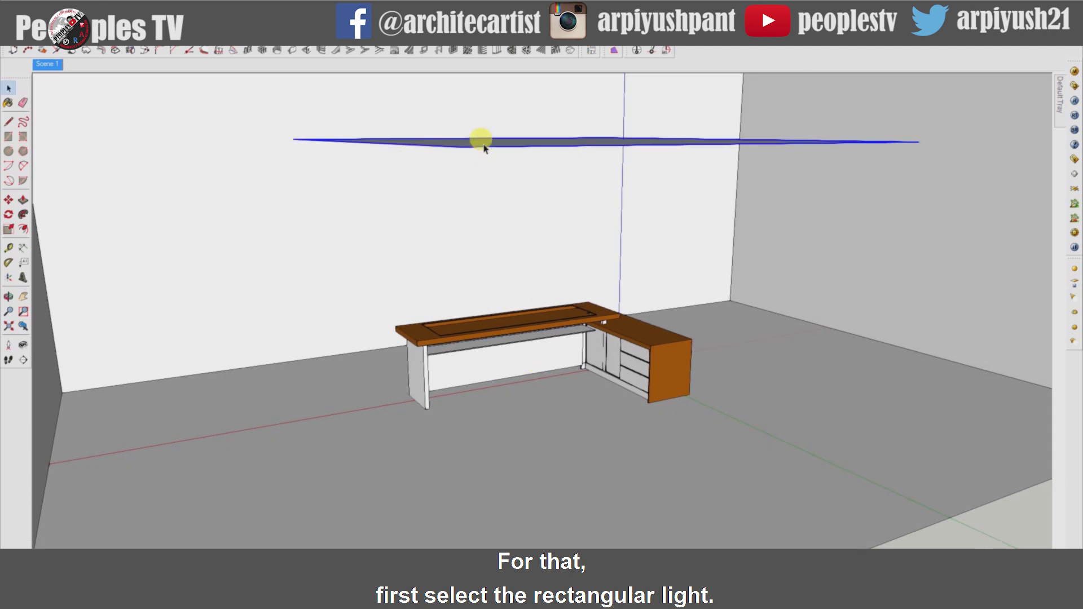
pyautogui.rightClick(484, 148)
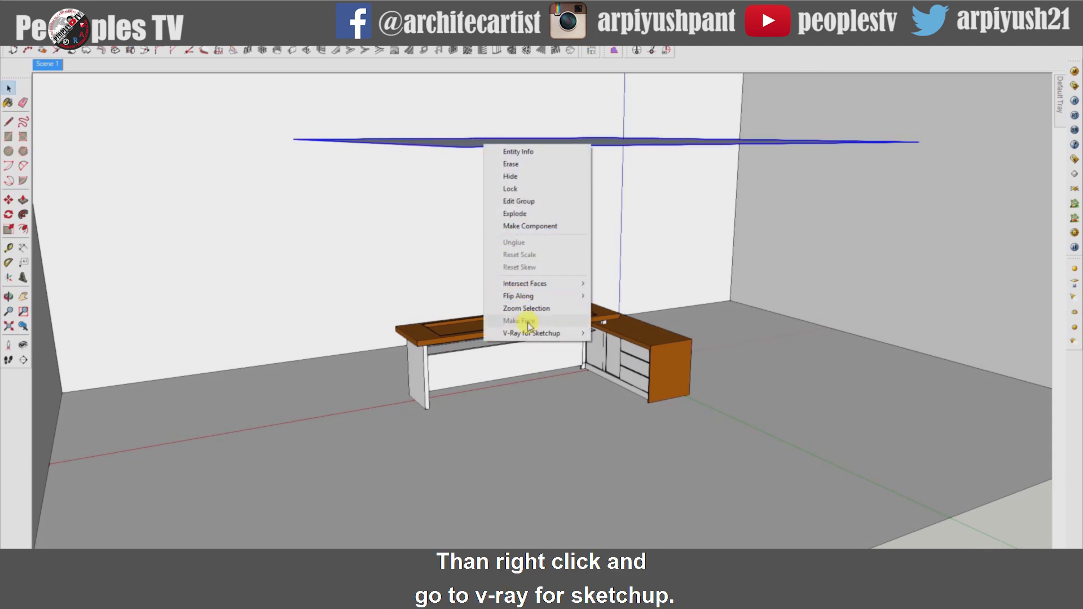
pyautogui.moveTo(522, 333)
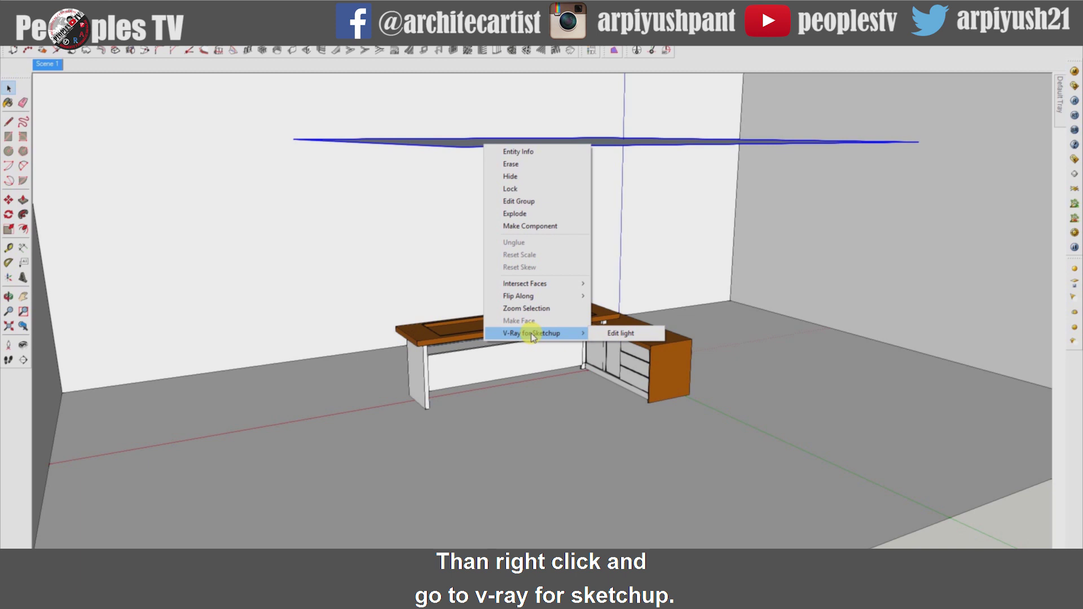
pyautogui.click(610, 335)
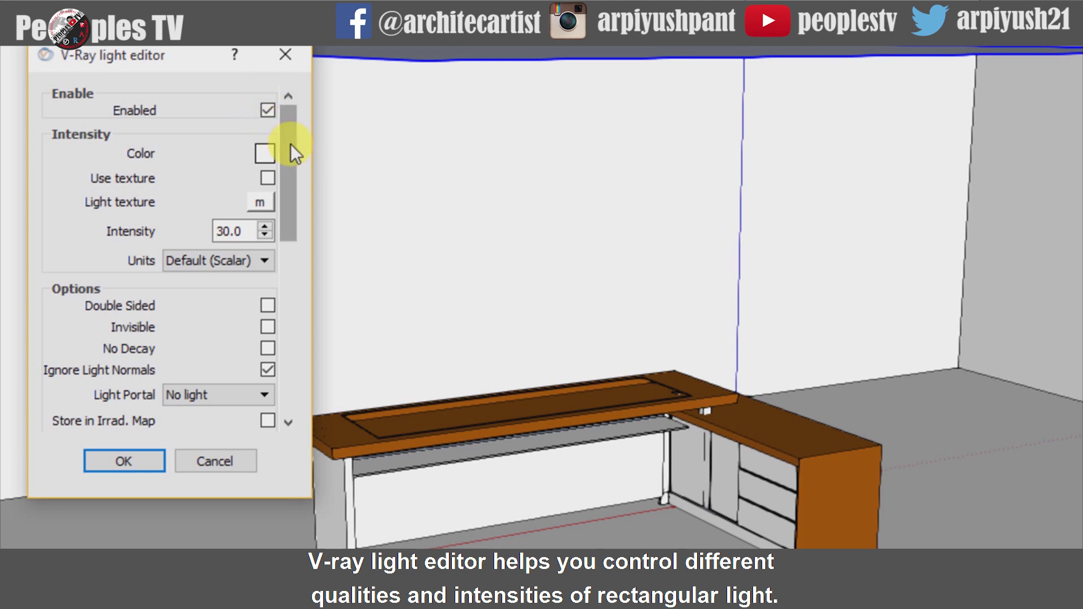
# Step: Change the rectangle light's colour to pale yellow (RGB 255, 255, 127)
pyautogui.moveTo(289, 145)
pyautogui.mouseDown()
pyautogui.moveTo(292, 330)
pyautogui.moveTo(297, 136)
pyautogui.mouseUp()
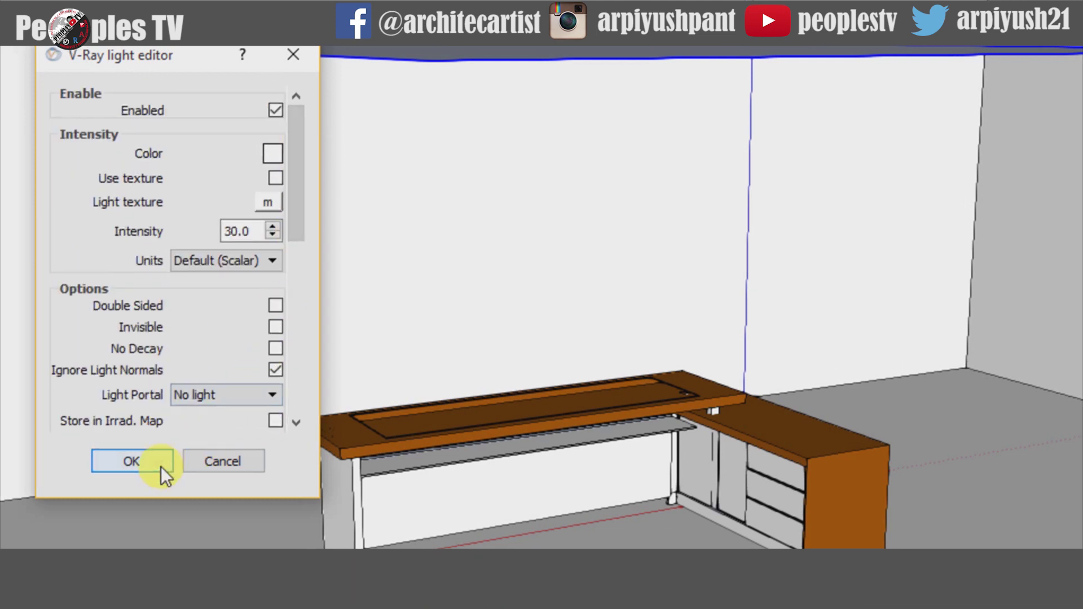
pyautogui.click(153, 463)
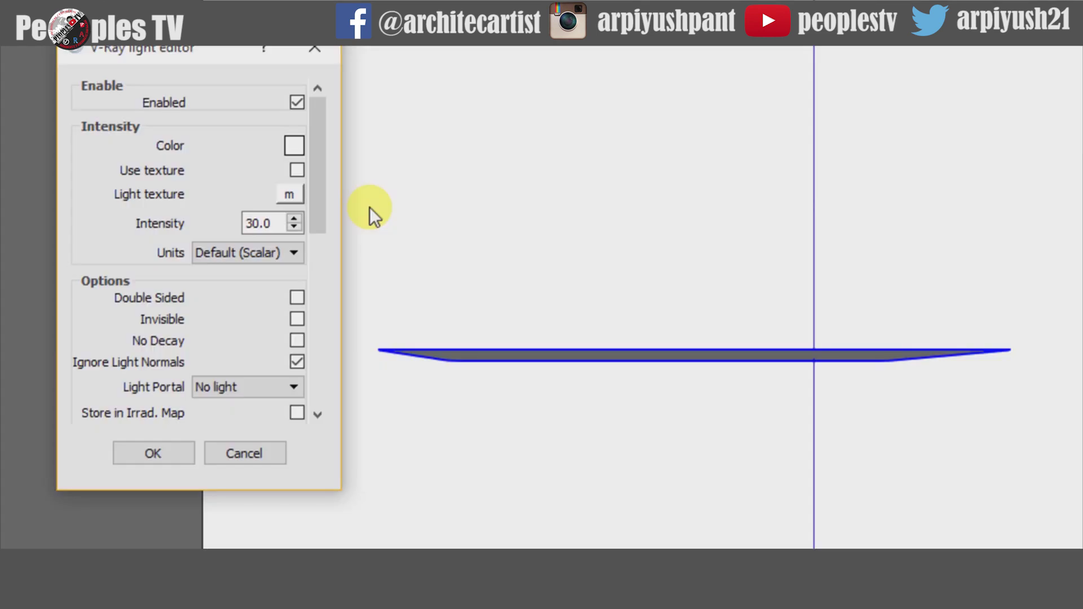
pyautogui.click(293, 148)
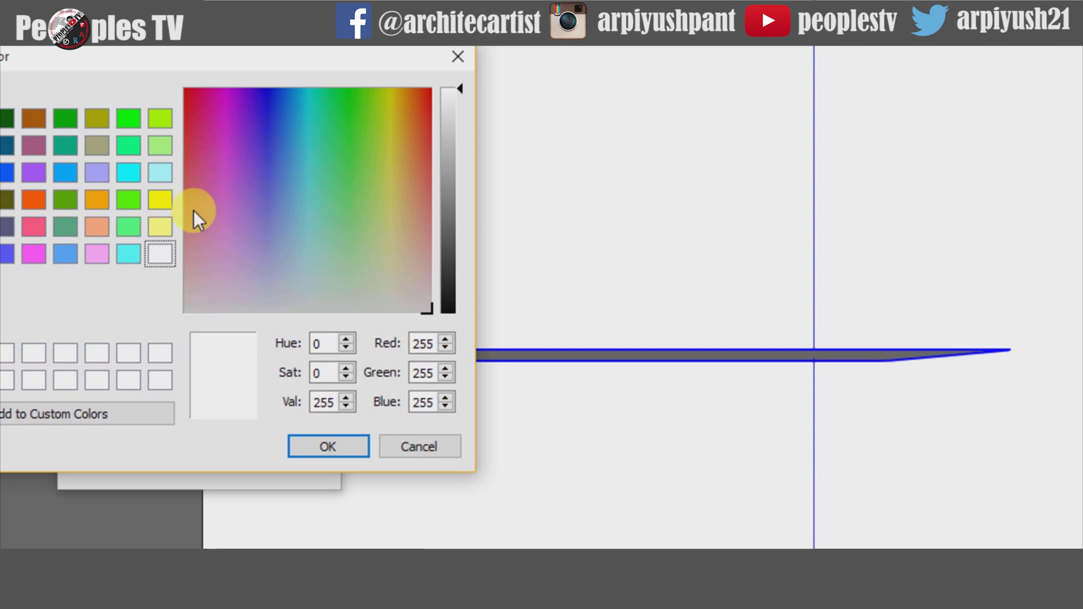
pyautogui.click(164, 227)
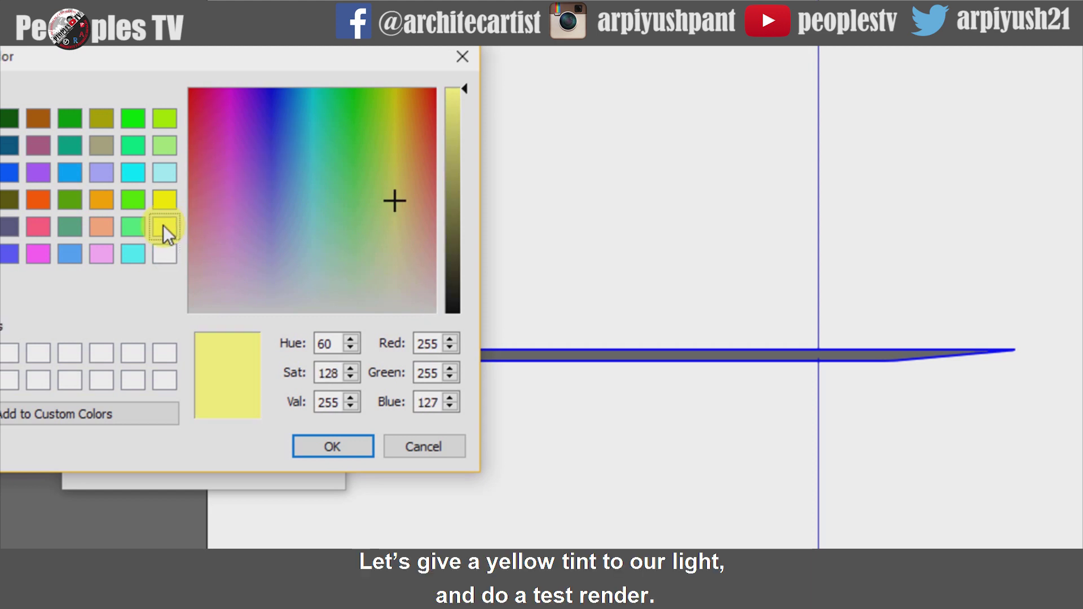
pyautogui.click(334, 439)
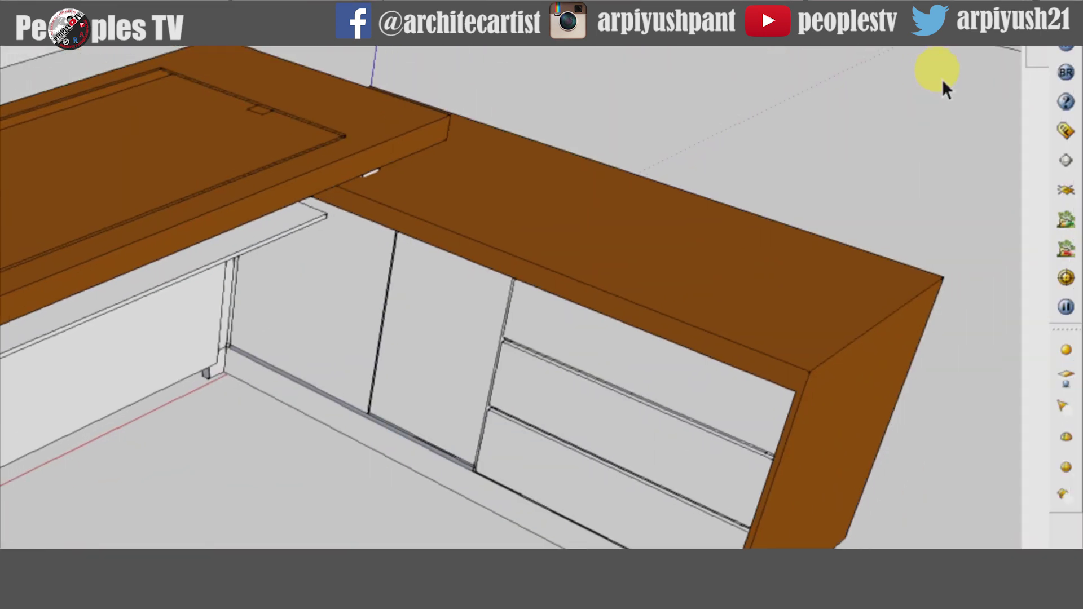
# Step: Test-render the desk under the yellow-tinted light
pyautogui.click(1065, 94)
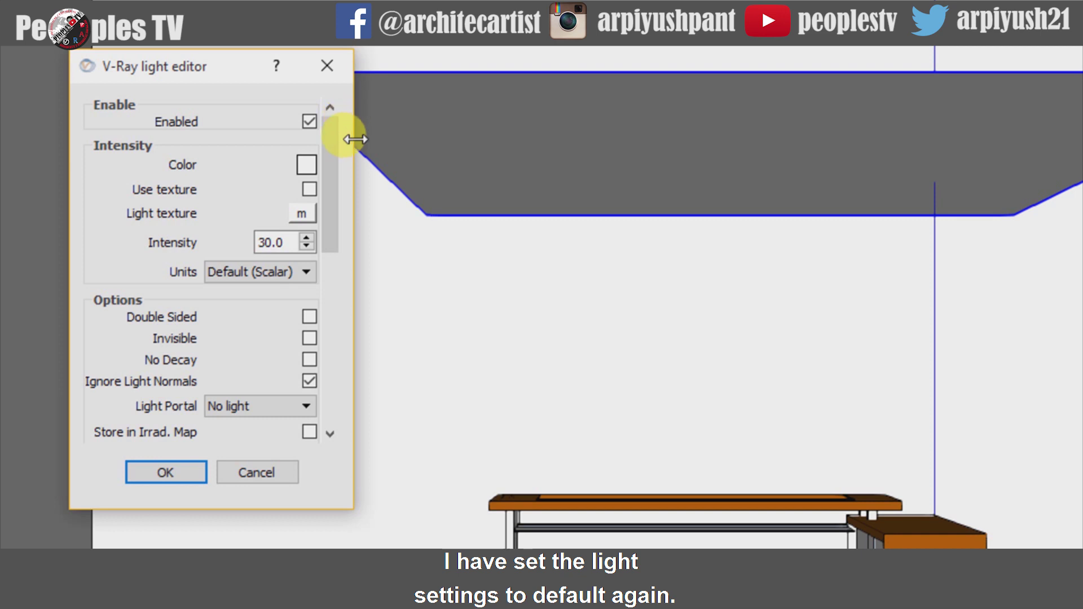
# Step: Confirm the light's intensity value and test-render the desk scene under the white light
pyautogui.doubleClick(284, 242)
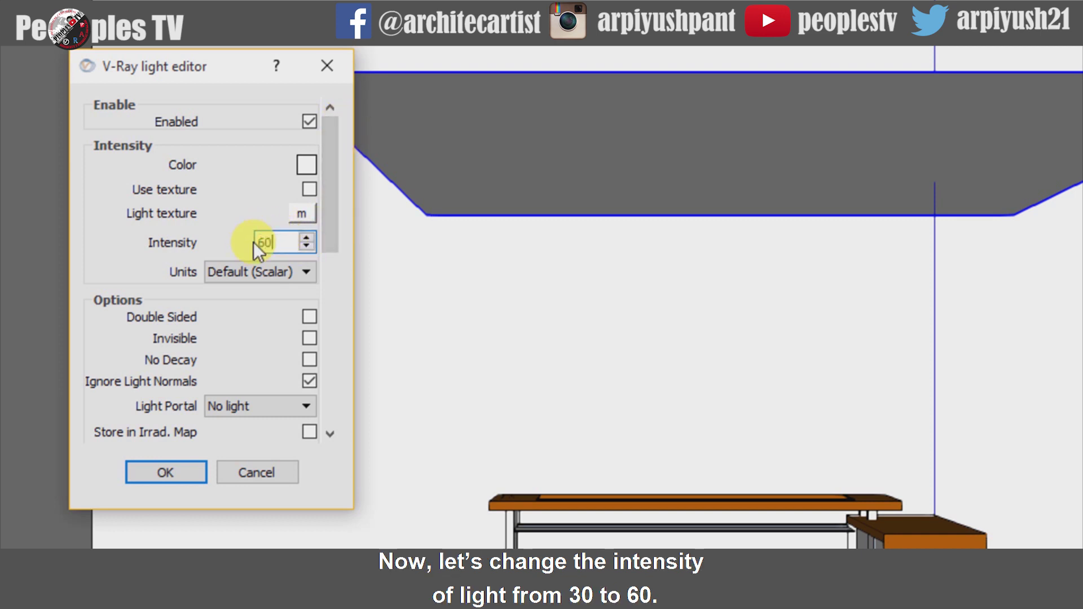
pyautogui.press('Return')
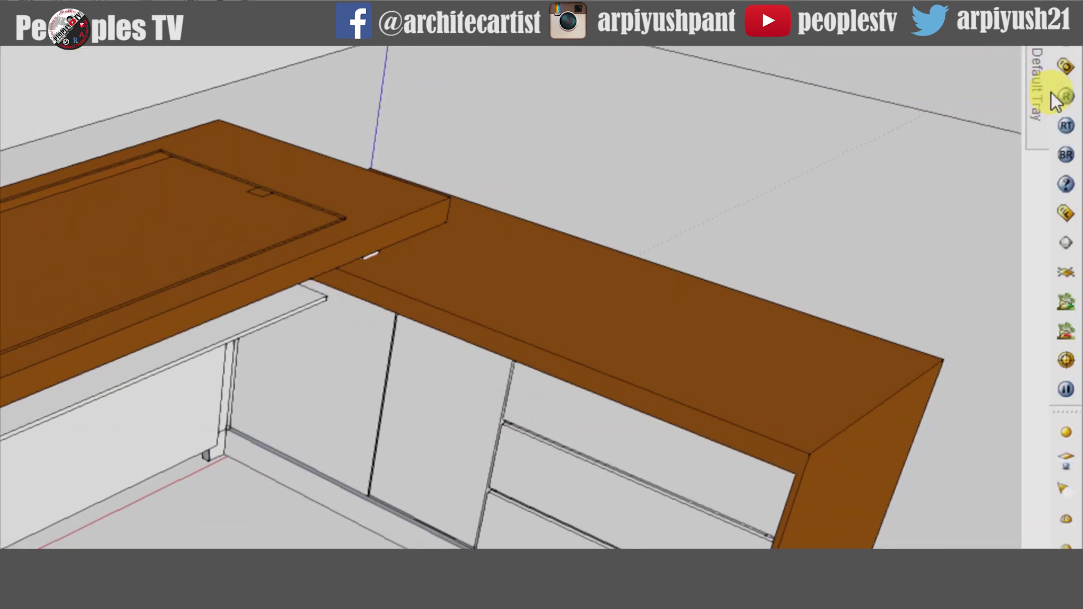
pyautogui.click(1062, 97)
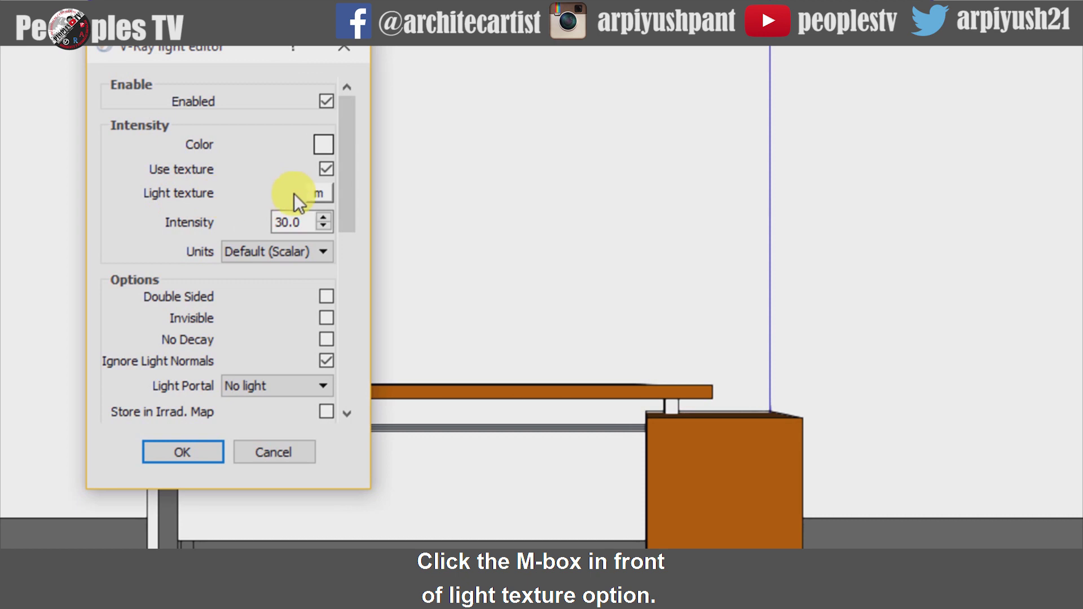
# Step: Assign a TexWood texture with default settings as the light's texture
pyautogui.click(319, 193)
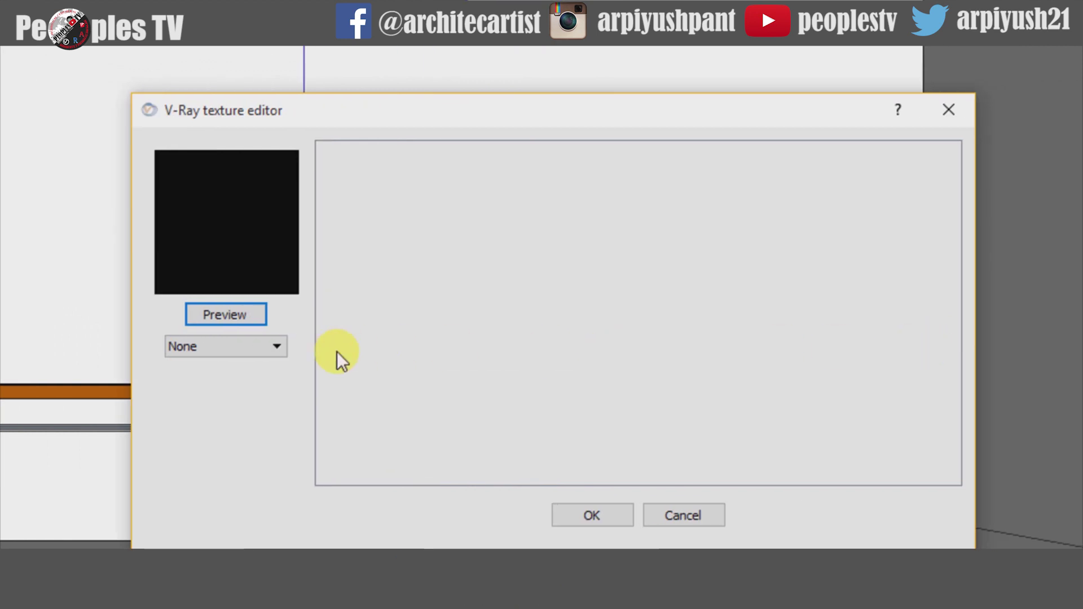
pyautogui.click(270, 346)
pyautogui.scroll(-7, 229, 485)
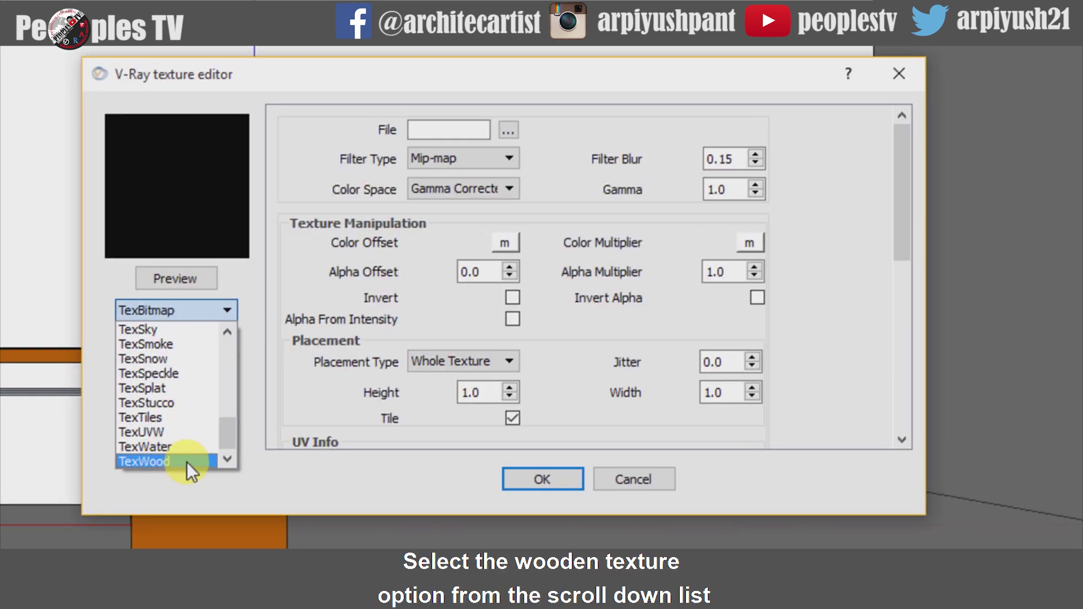
pyautogui.click(174, 462)
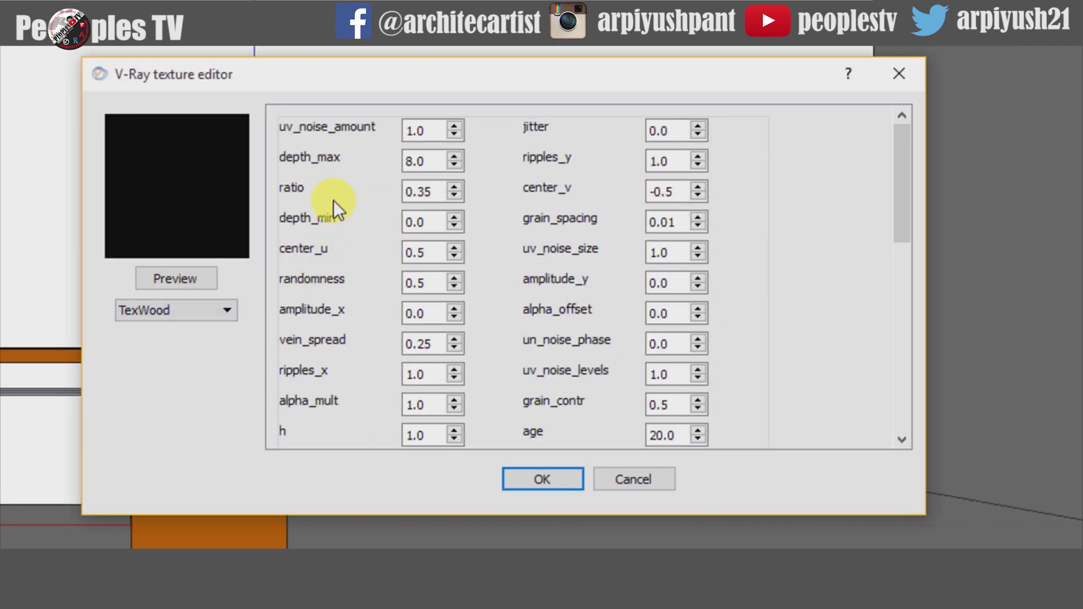
pyautogui.click(537, 475)
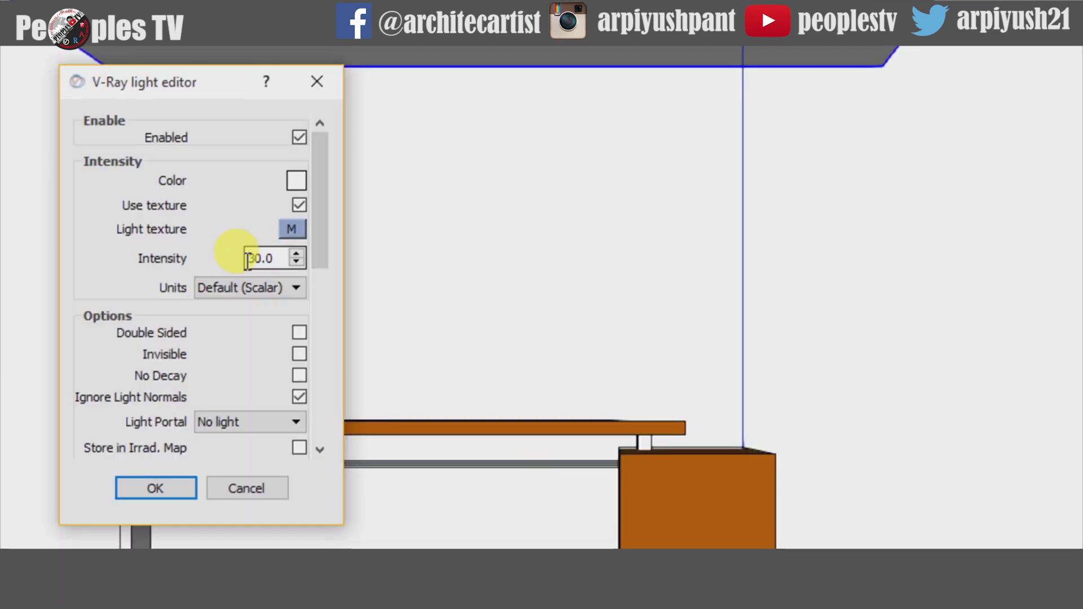
# Step: Change the light's Intensity from 30 to 60
pyautogui.doubleClick(269, 258)
pyautogui.moveTo(275, 259); pyautogui.dragTo(250, 258)
pyautogui.write('60')
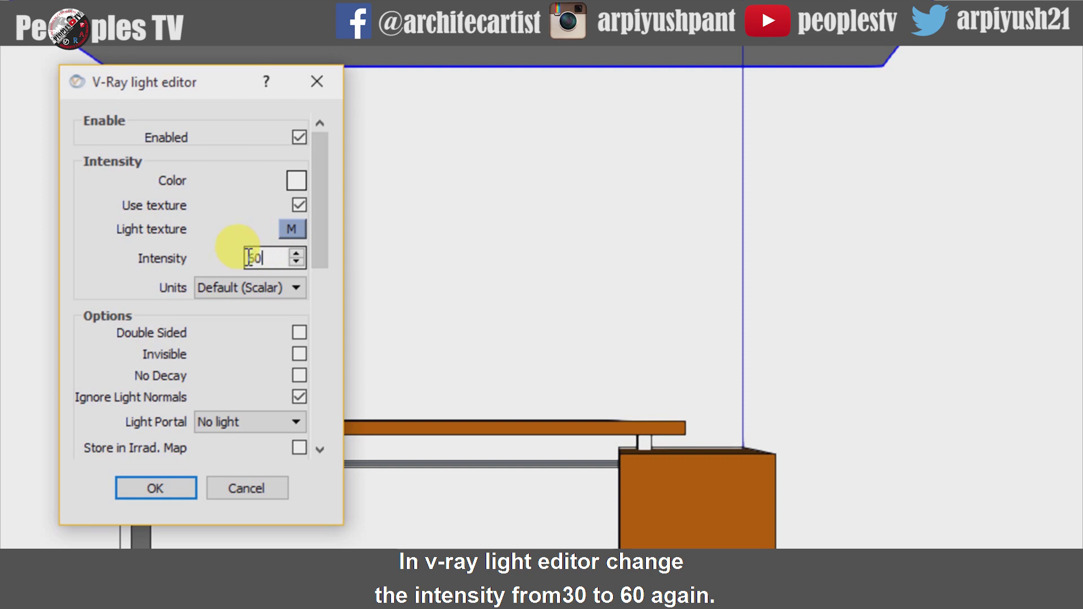
# Step: Apply the TexWood light at intensity 60 and render the desk scene
pyautogui.click(172, 489)
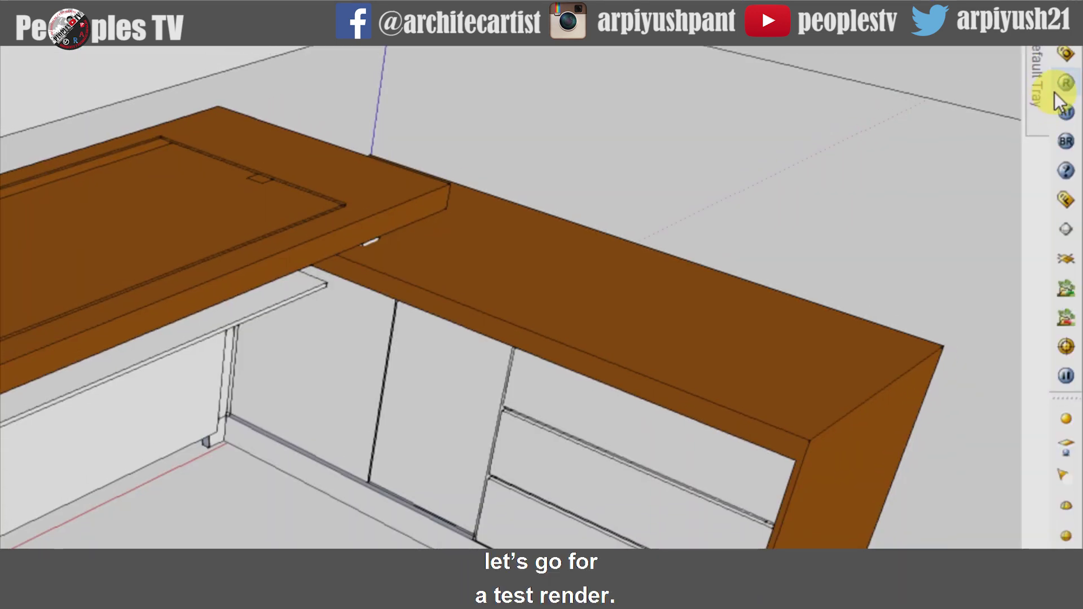
pyautogui.click(1065, 83)
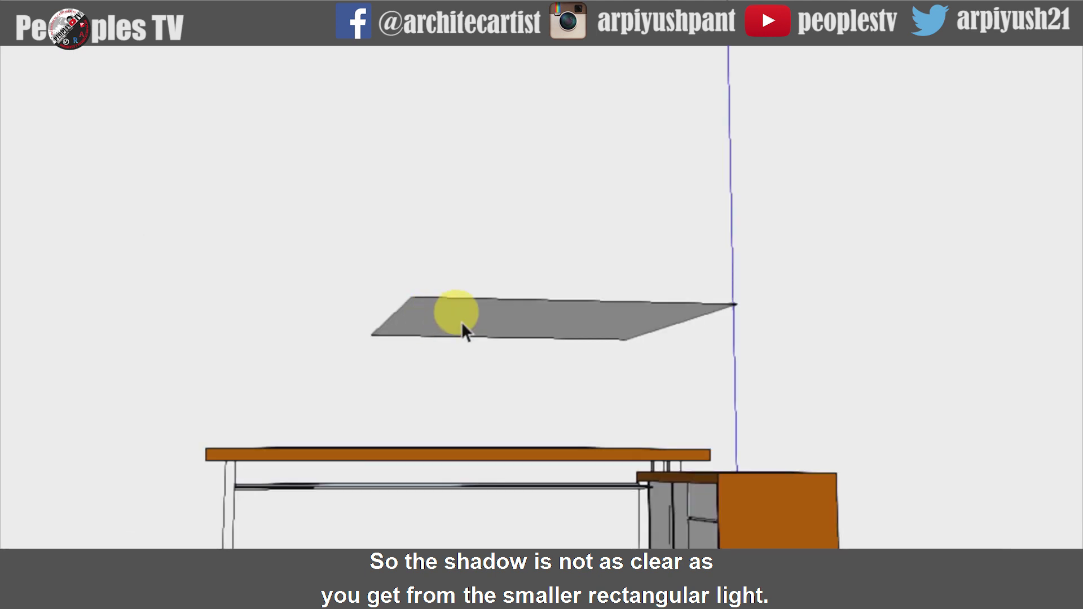
# Step: Set Shadow Bias to 0 on the large ceiling light
pyautogui.click(465, 323)
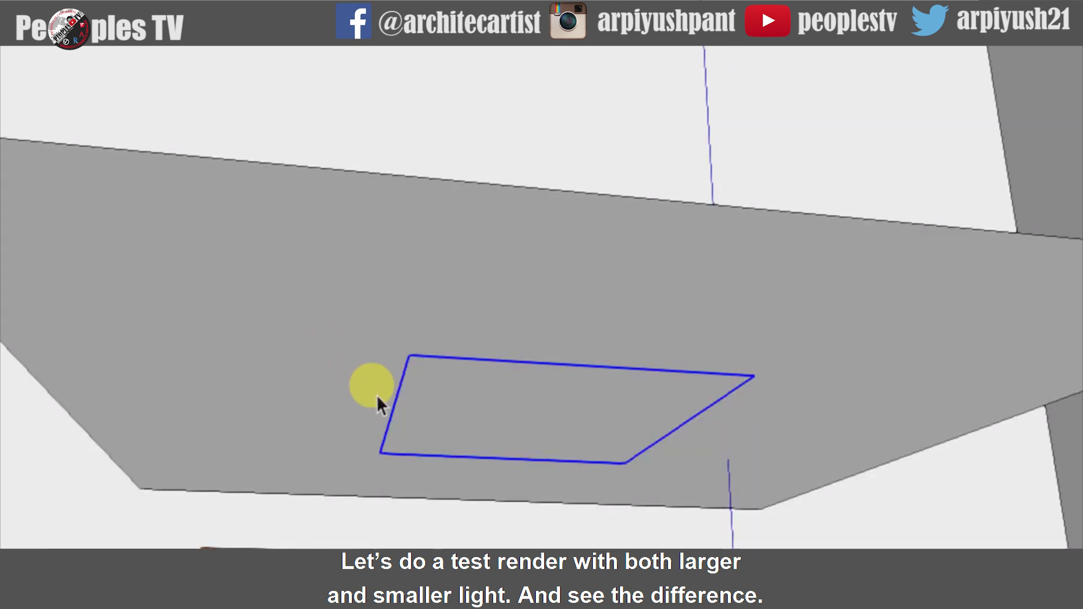
pyautogui.click(312, 386)
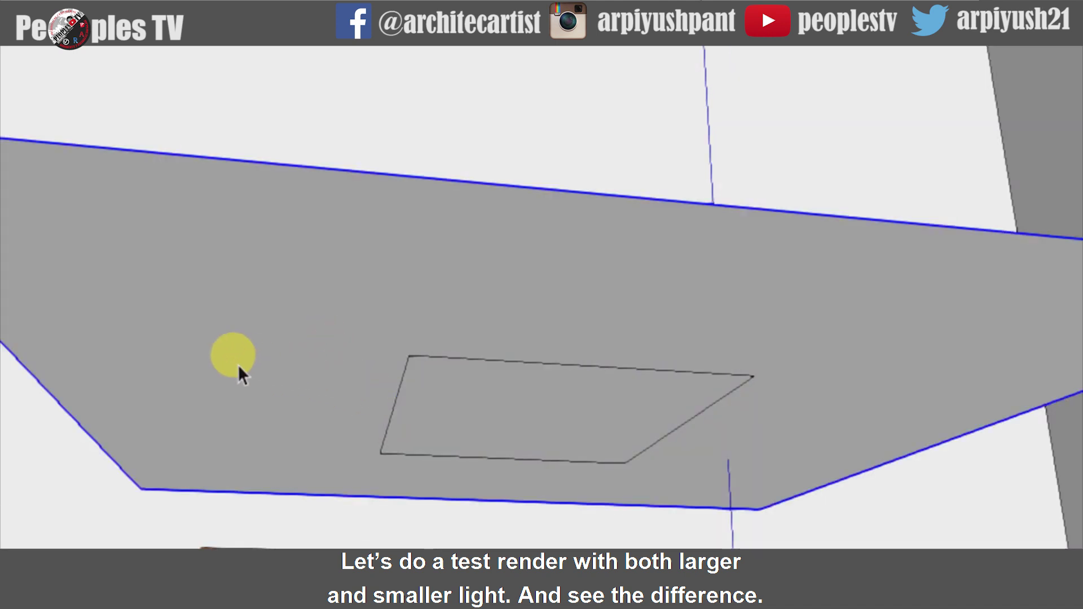
pyautogui.rightClick(238, 365)
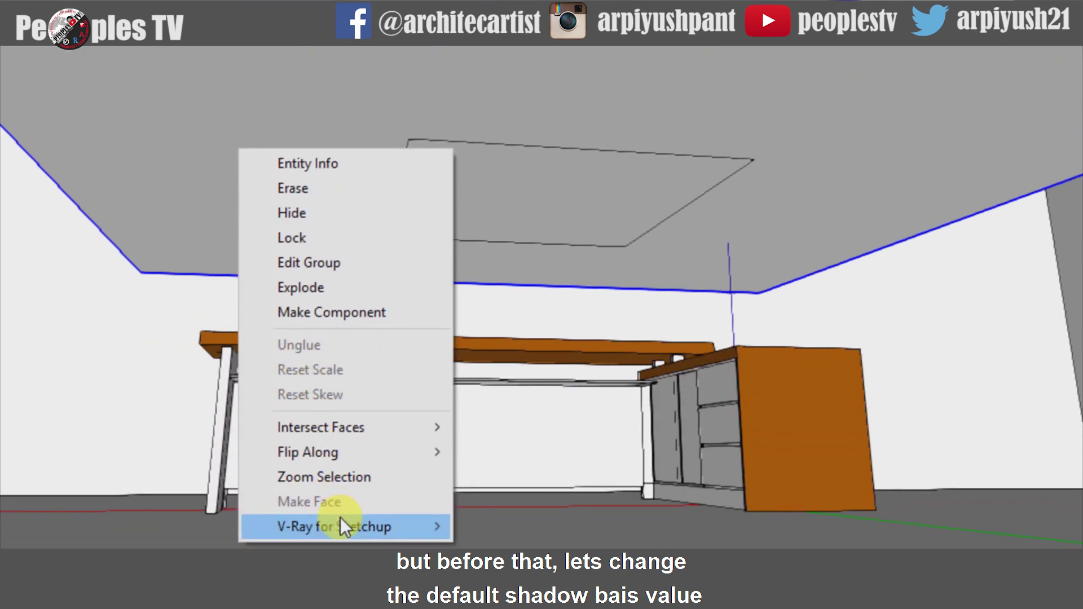
pyautogui.moveTo(340, 516)
pyautogui.click(472, 517)
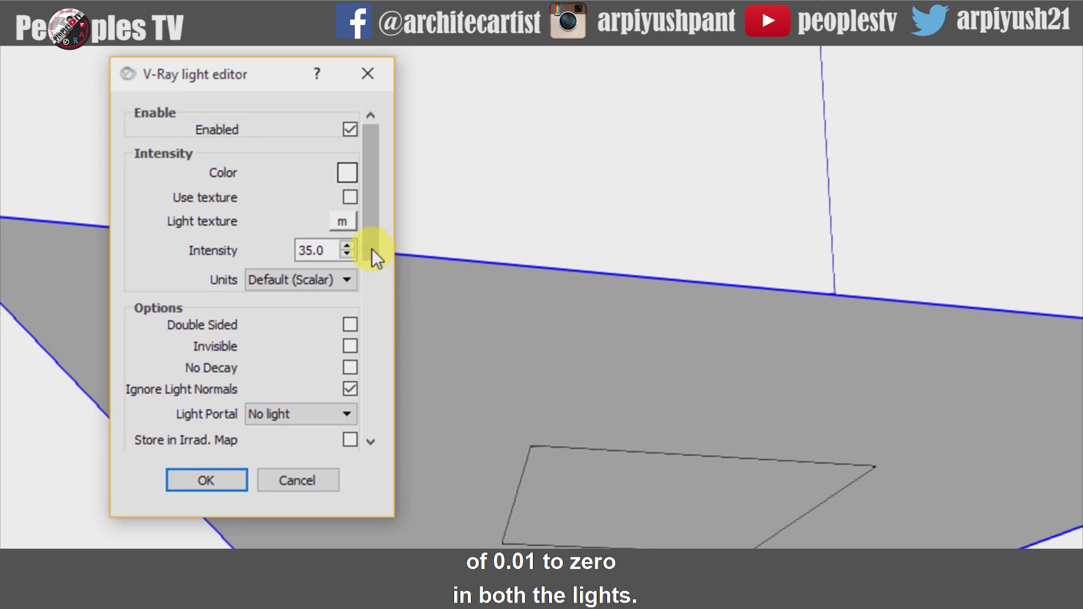
pyautogui.moveTo(371, 249); pyautogui.dragTo(377, 425)
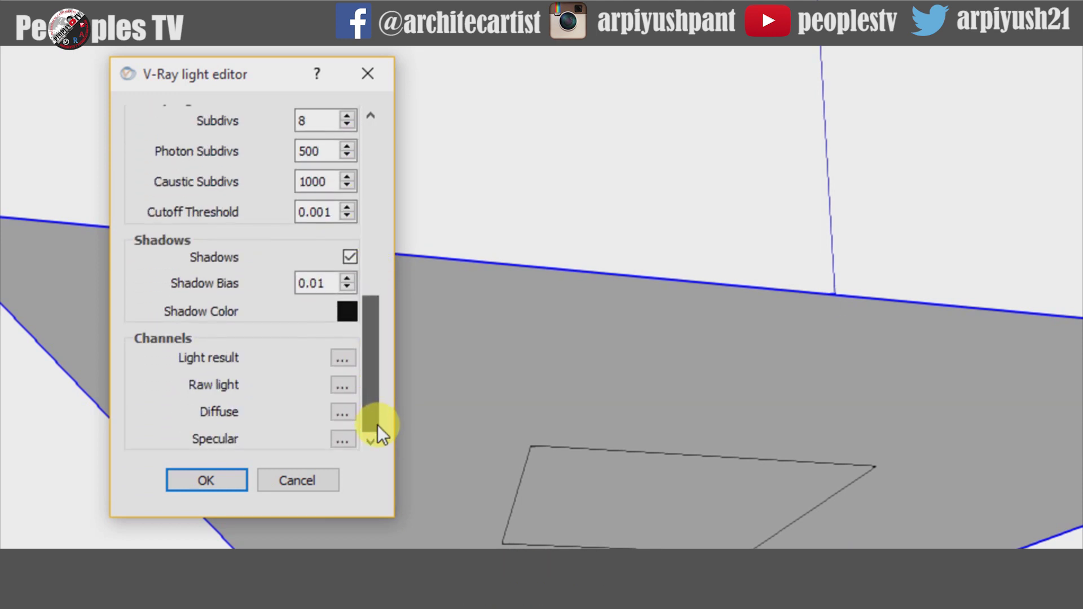
pyautogui.moveTo(330, 283); pyautogui.dragTo(297, 283)
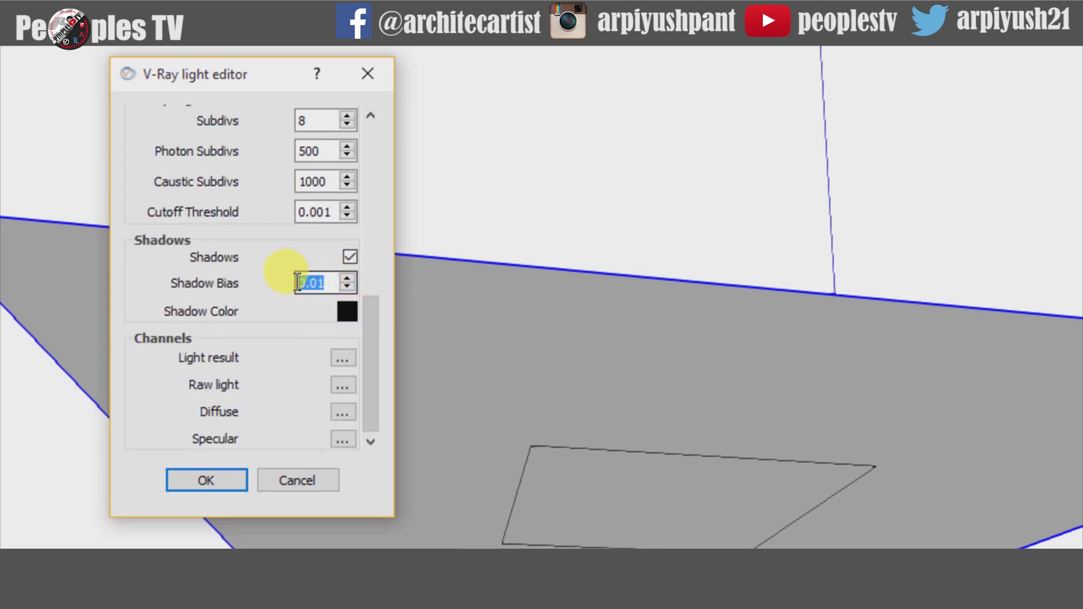
pyautogui.write('0')
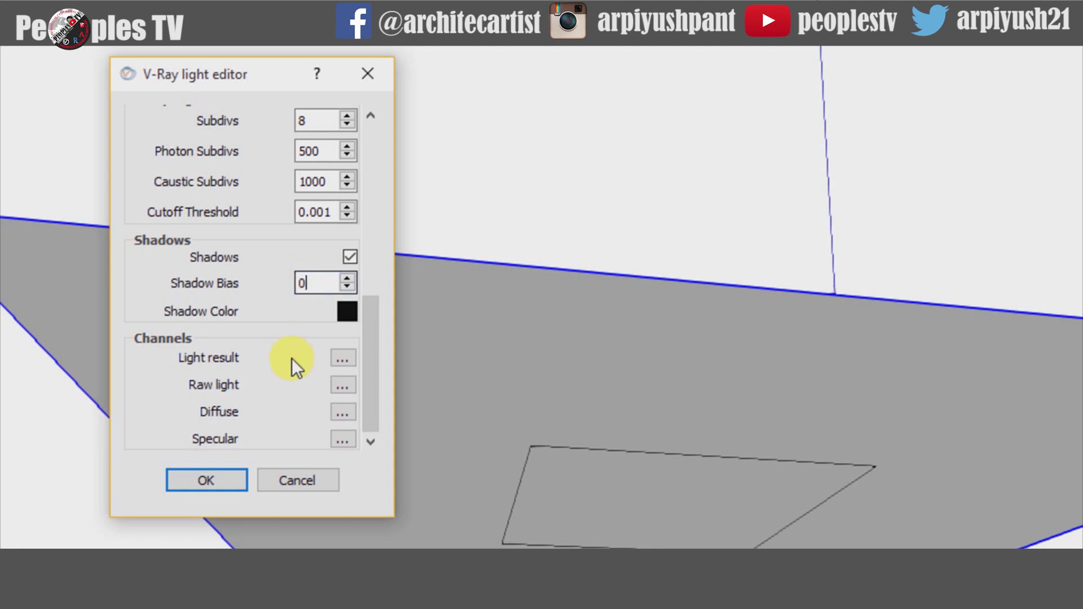
pyautogui.click(235, 477)
# Step: Set Shadow Bias to 0 on the smaller rectangular light as well
pyautogui.click(541, 492)
pyautogui.rightClick(541, 492)
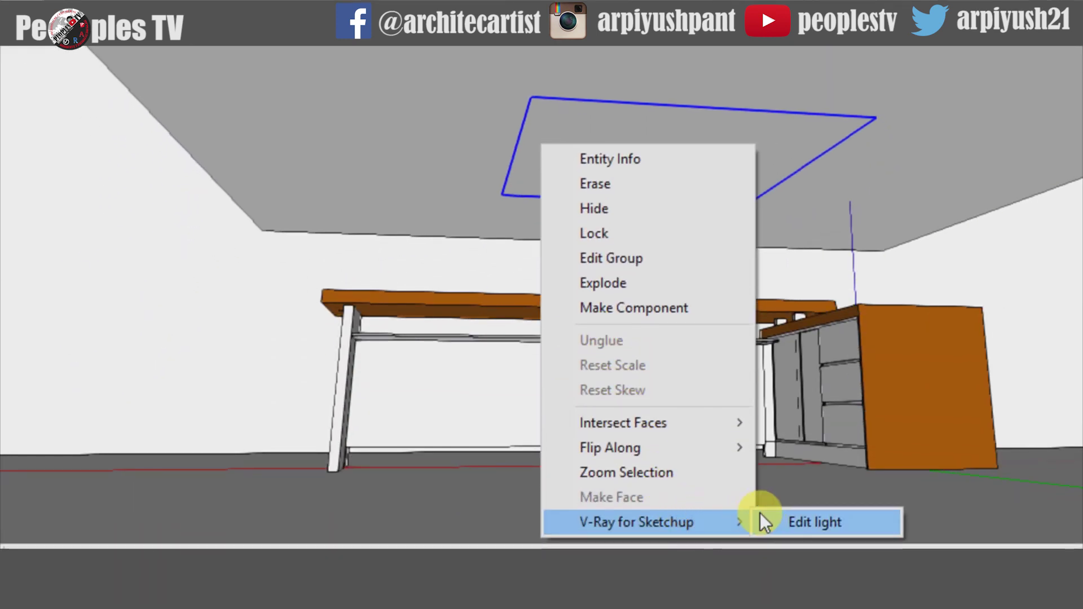
pyautogui.click(768, 516)
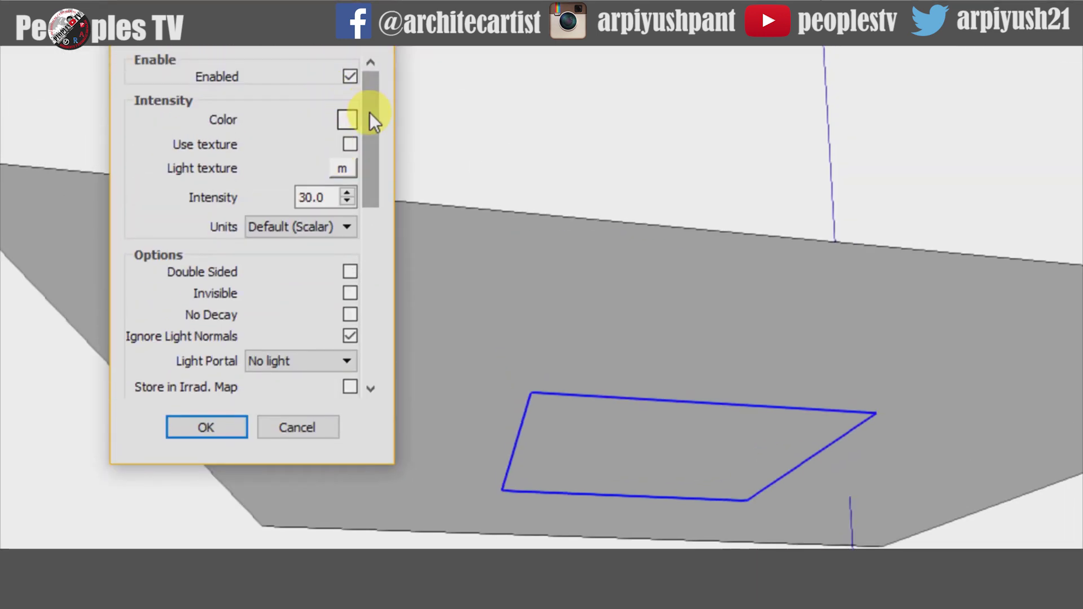
pyautogui.moveTo(370, 121); pyautogui.dragTo(381, 297)
pyautogui.moveTo(327, 229); pyautogui.dragTo(289, 226)
pyautogui.write('0')
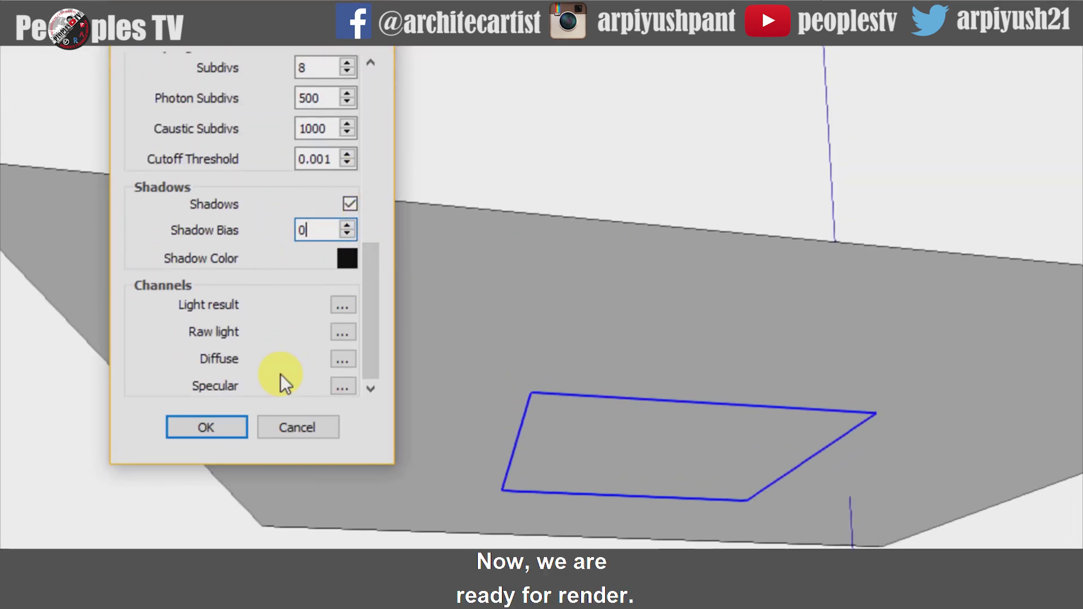
pyautogui.click(239, 424)
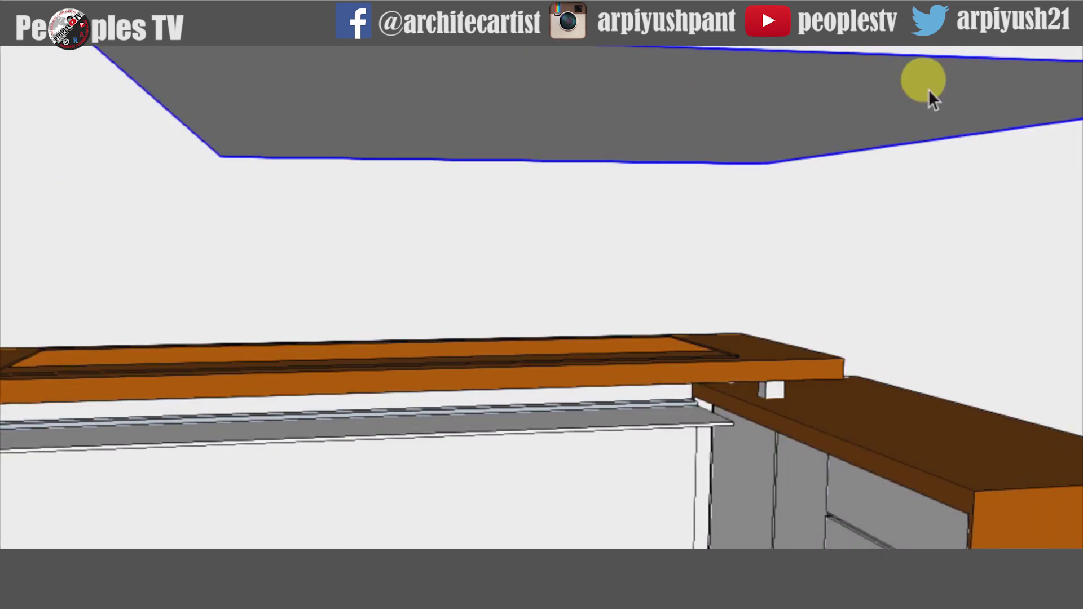
# Step: Open the ceiling light's V-Ray settings and close them, leaving the light visible
pyautogui.rightClick(864, 91)
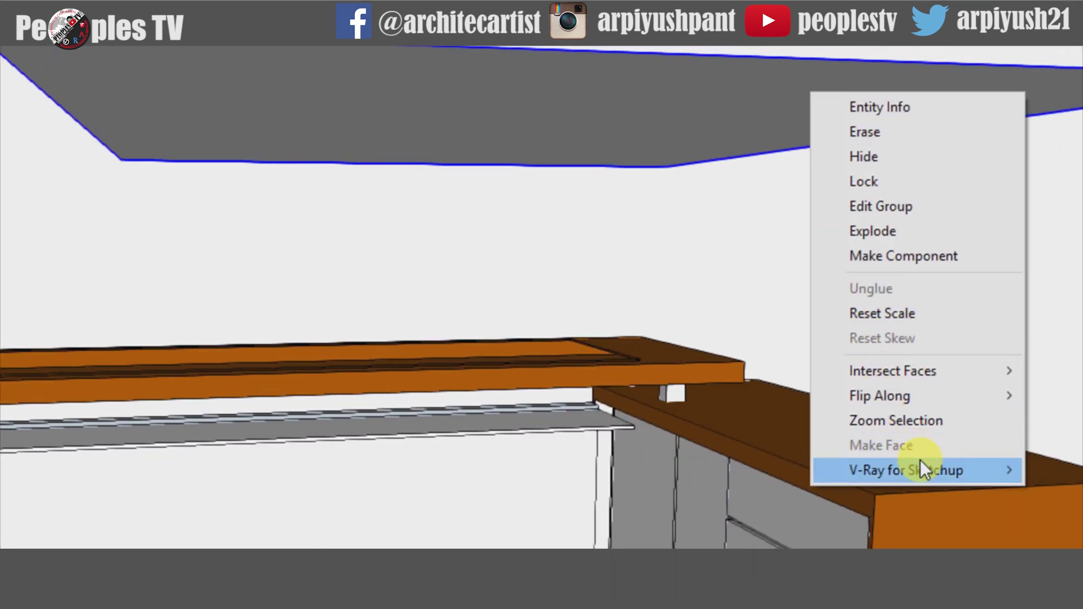
pyautogui.moveTo(1056, 468)
pyautogui.click(973, 470)
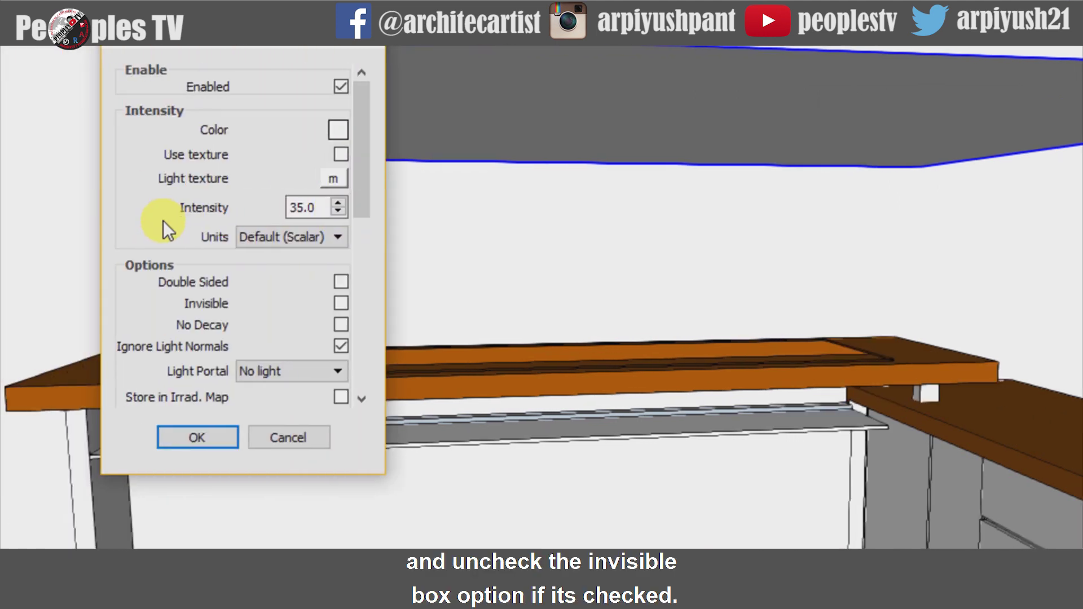
pyautogui.scroll(-1, 342, 271)
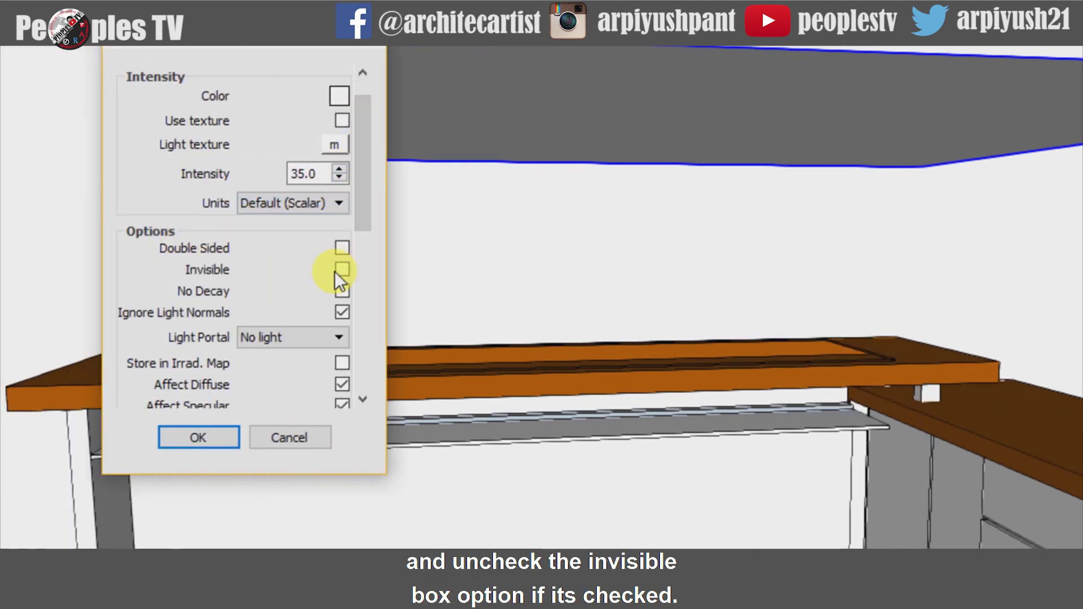
pyautogui.click(220, 438)
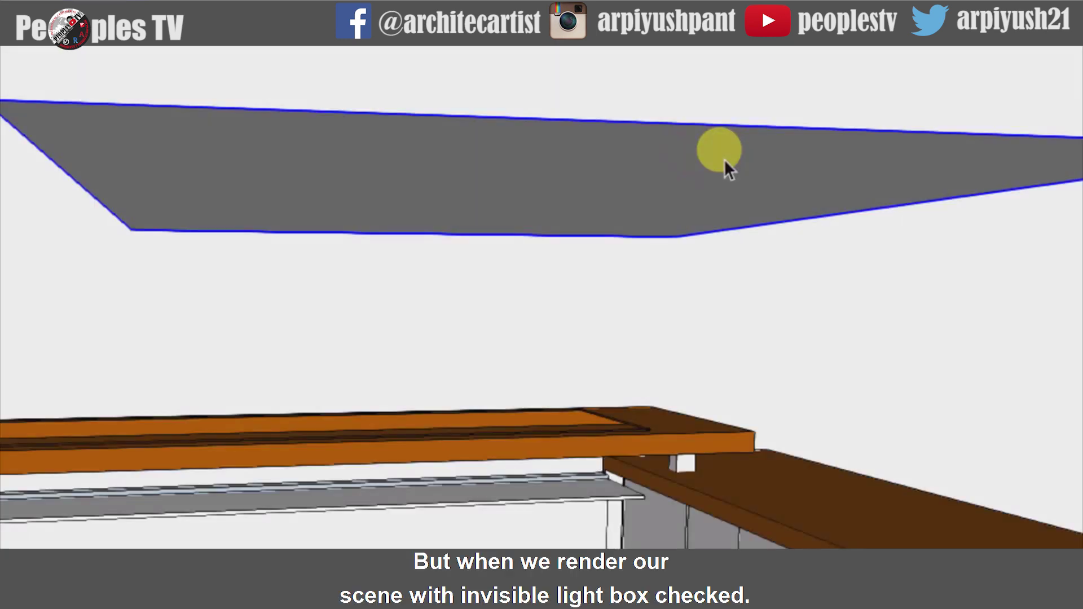
# Step: Switch the rectangular light to Invisible, keeping intensity 35, and confirm
pyautogui.rightClick(657, 162)
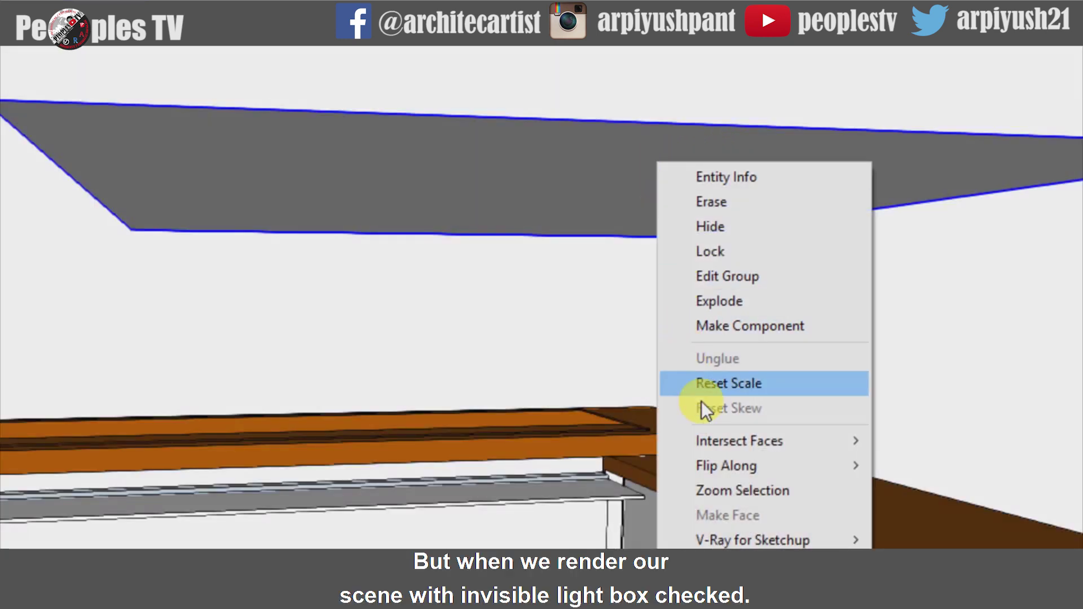
pyautogui.moveTo(761, 528)
pyautogui.click(886, 519)
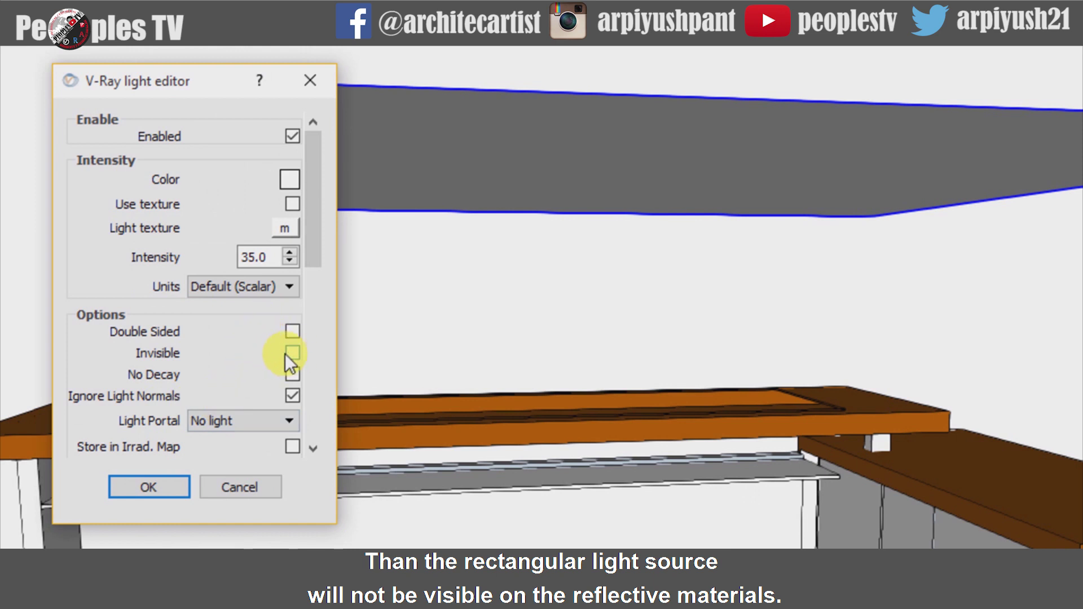
pyautogui.click(292, 353)
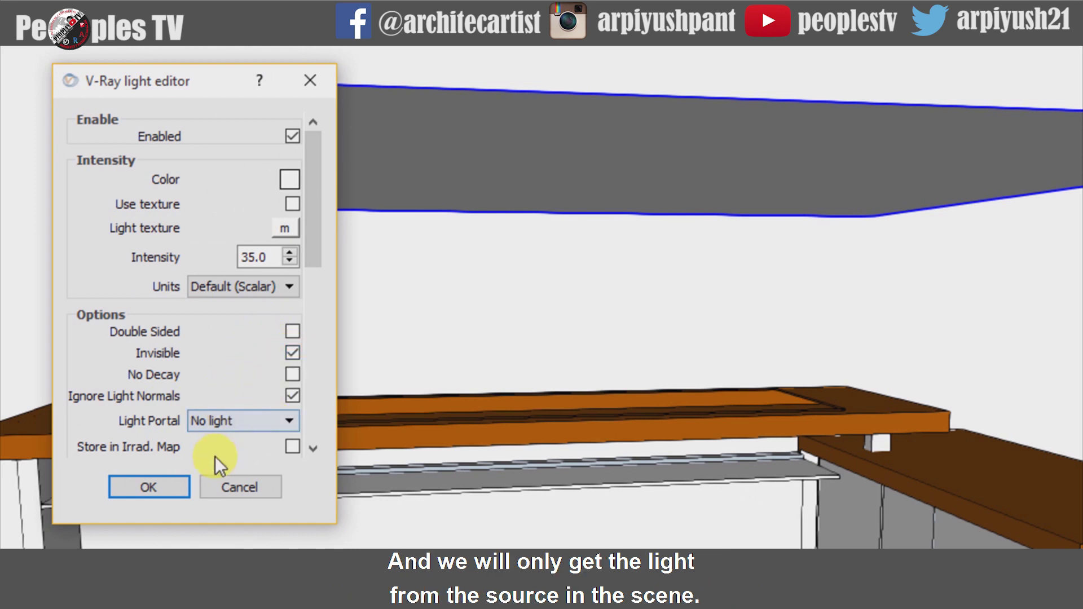
pyautogui.click(169, 484)
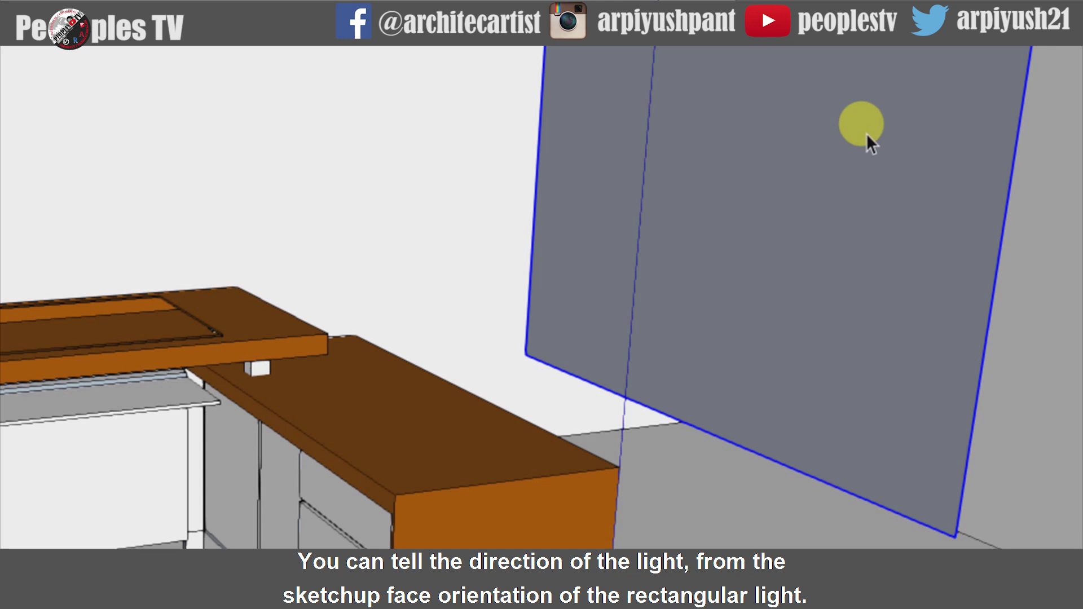
# Step: Flip the light along its blue axis, flip it back, and run a test render
pyautogui.rightClick(842, 227)
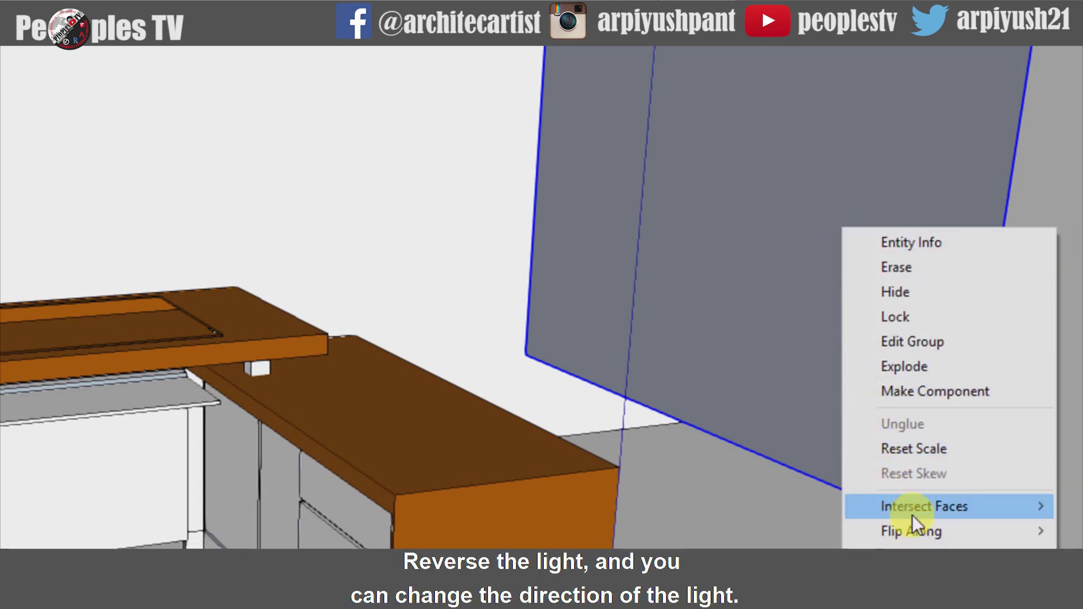
pyautogui.moveTo(923, 521)
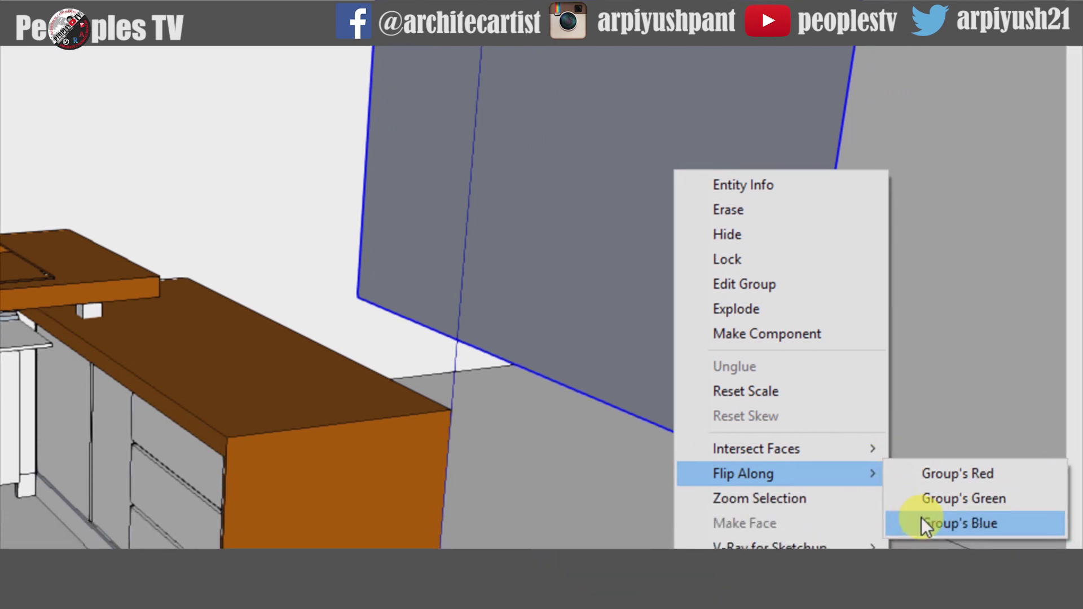
pyautogui.click(921, 518)
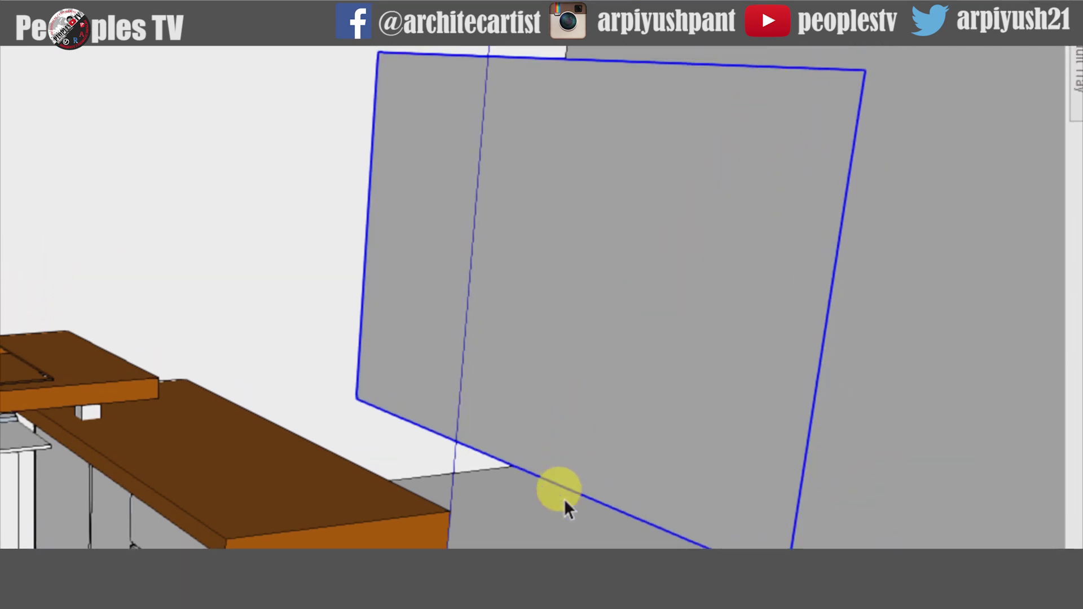
pyautogui.rightClick(582, 464)
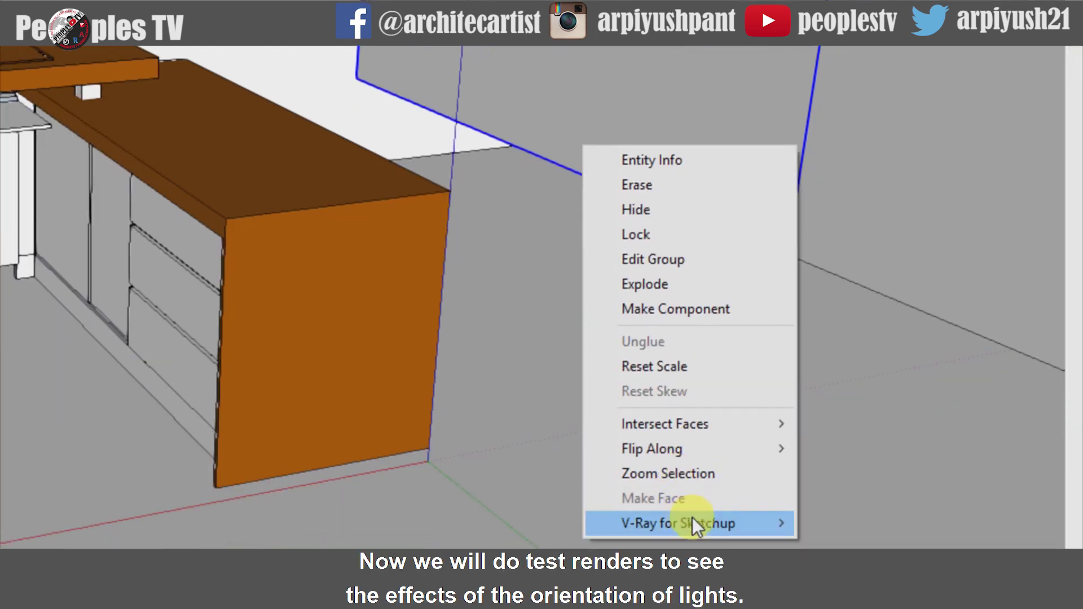
pyautogui.moveTo(723, 451)
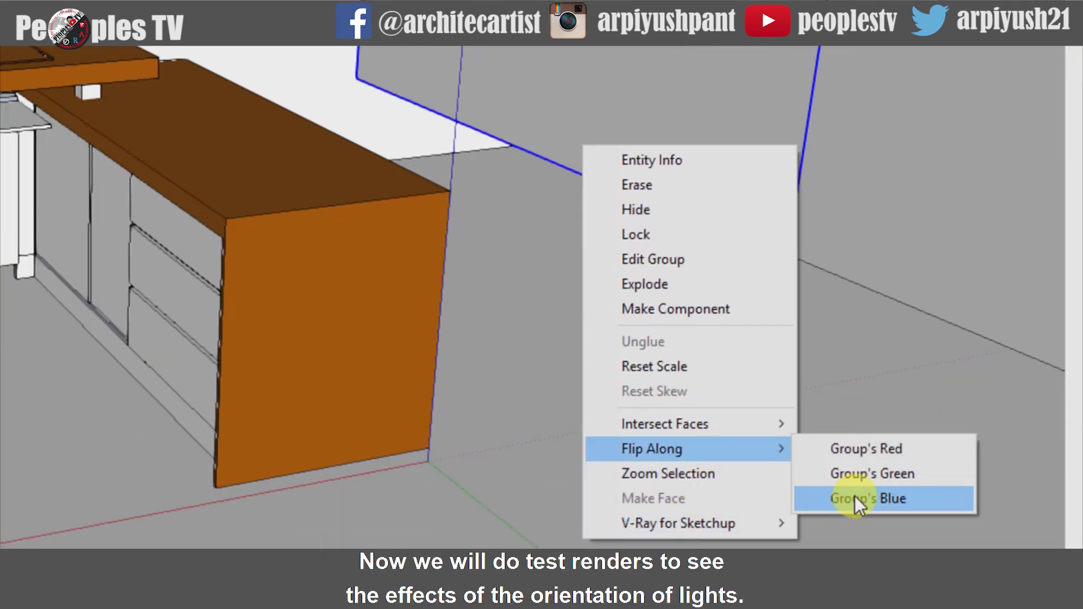
pyautogui.click(854, 496)
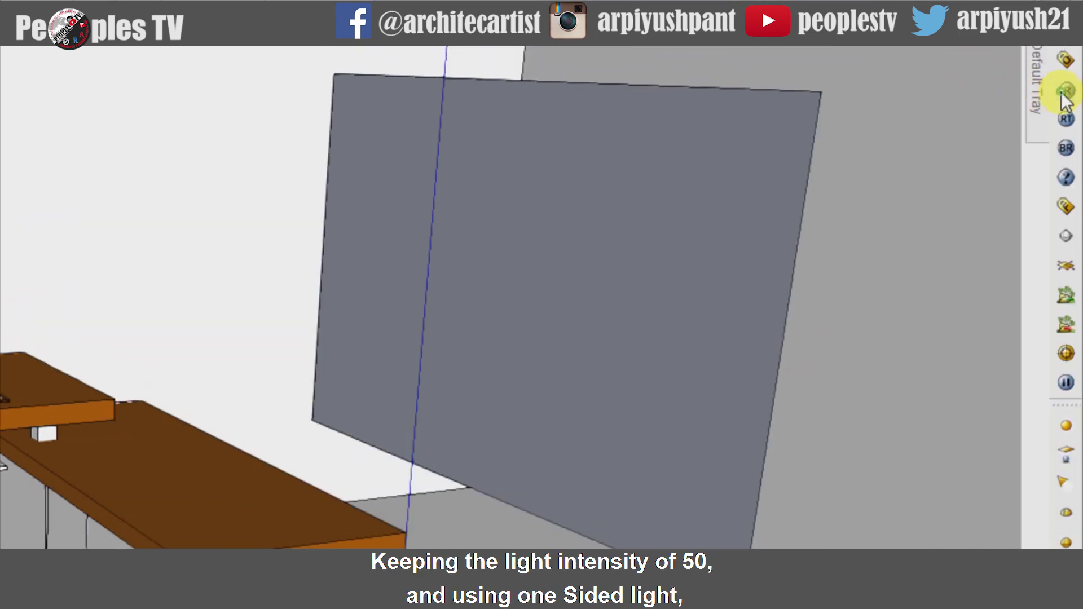
pyautogui.click(1062, 94)
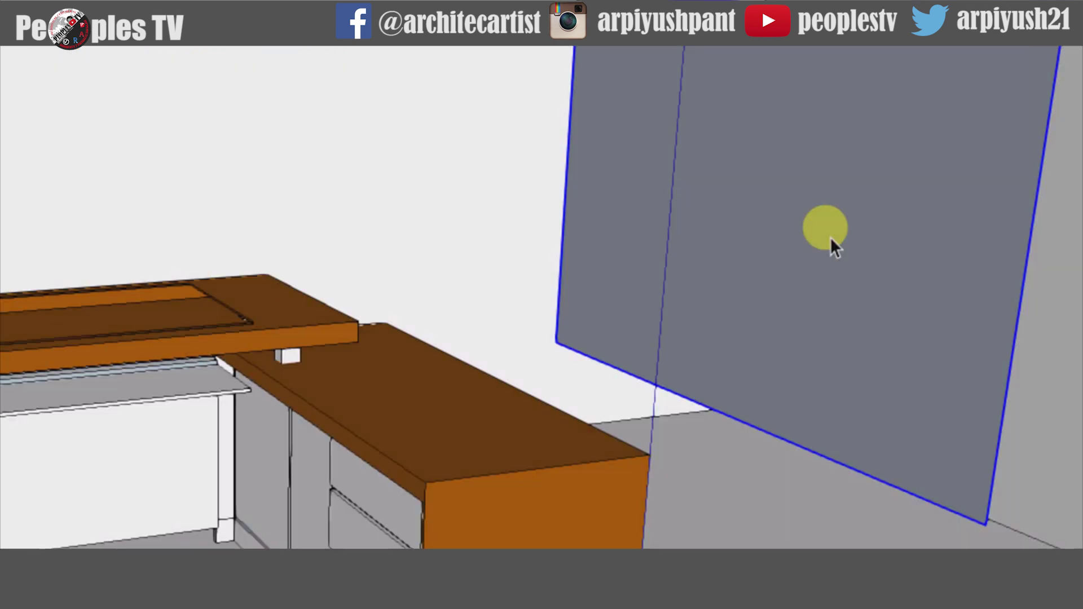
# Step: Reverse the light's facing along Group's Blue and test-render the desk scene
pyautogui.rightClick(830, 237)
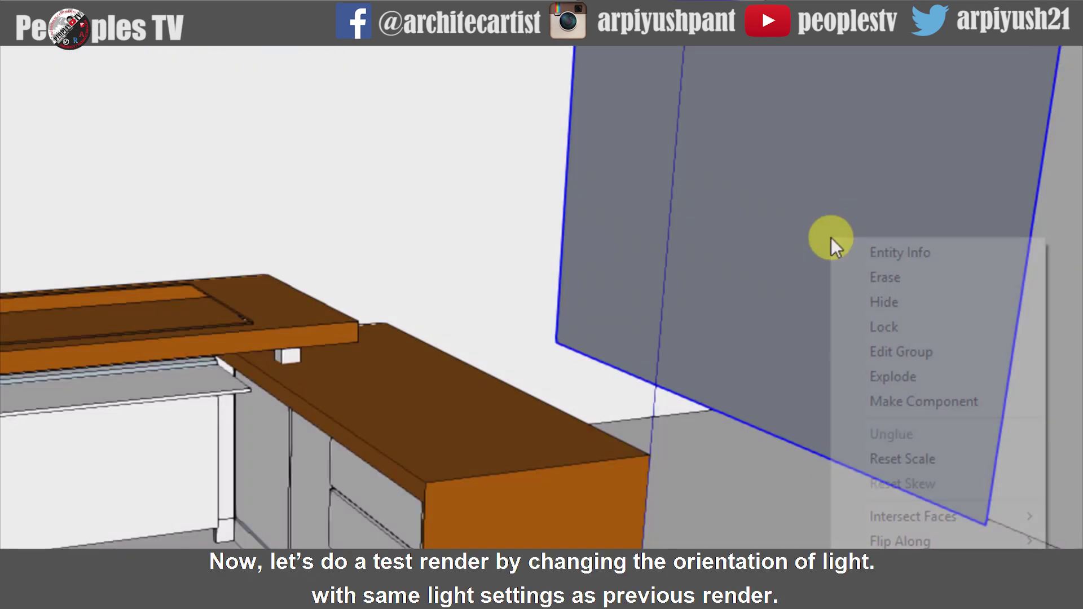
pyautogui.moveTo(925, 539)
pyautogui.click(920, 493)
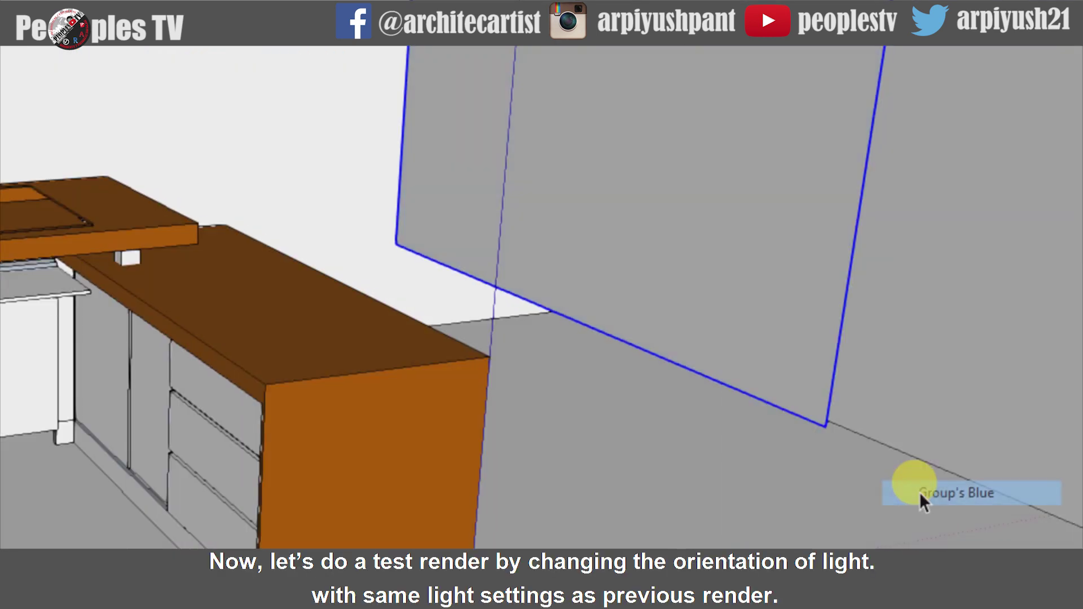
pyautogui.click(1064, 94)
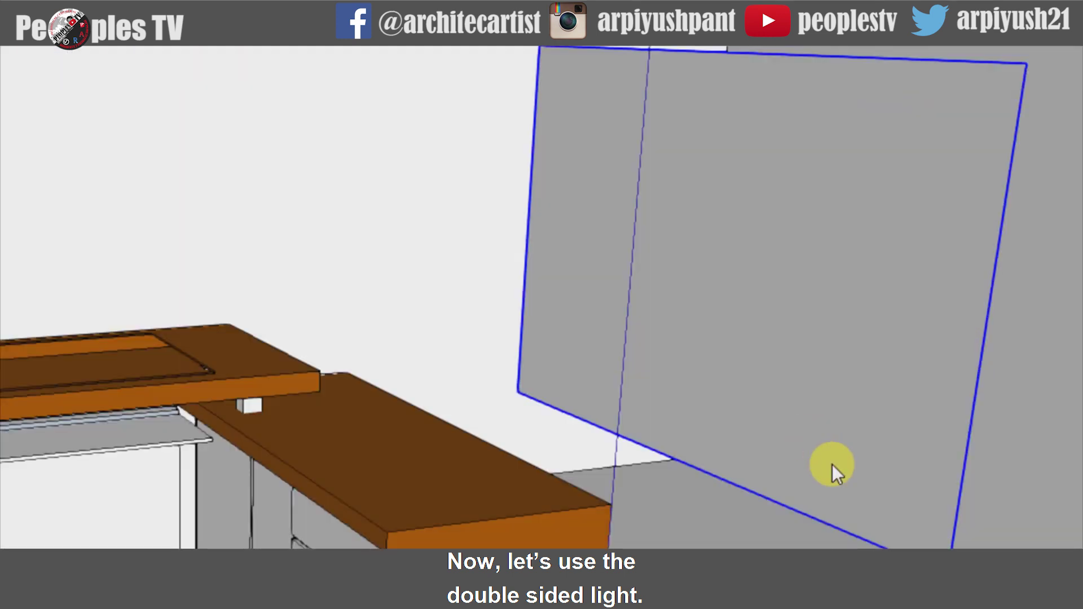
# Step: Turn on Double Sided for the light at intensity 50 and test-render the desk
pyautogui.rightClick(856, 302)
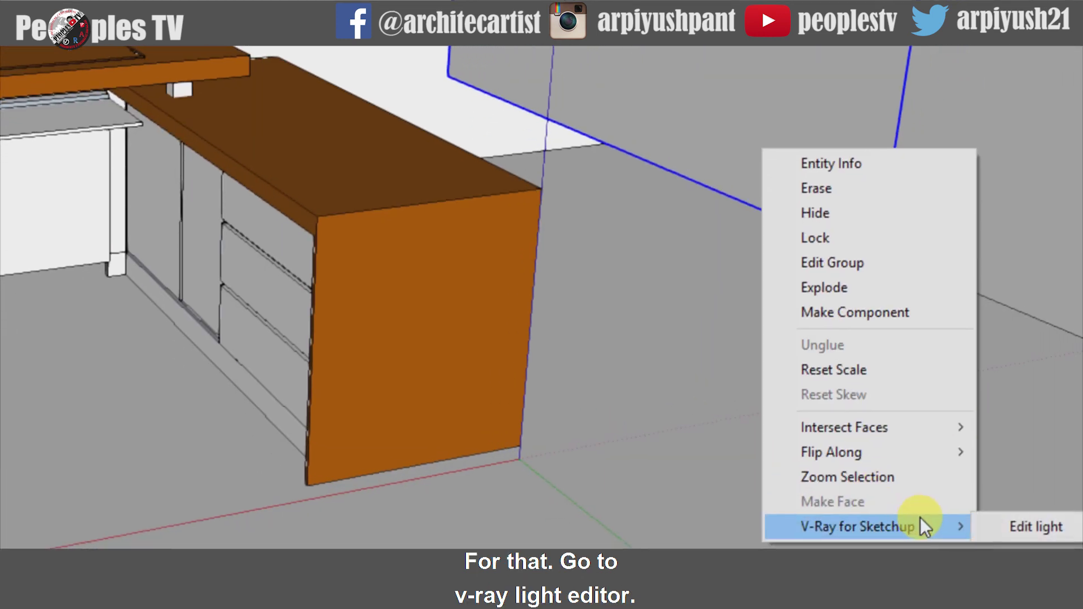
pyautogui.click(926, 520)
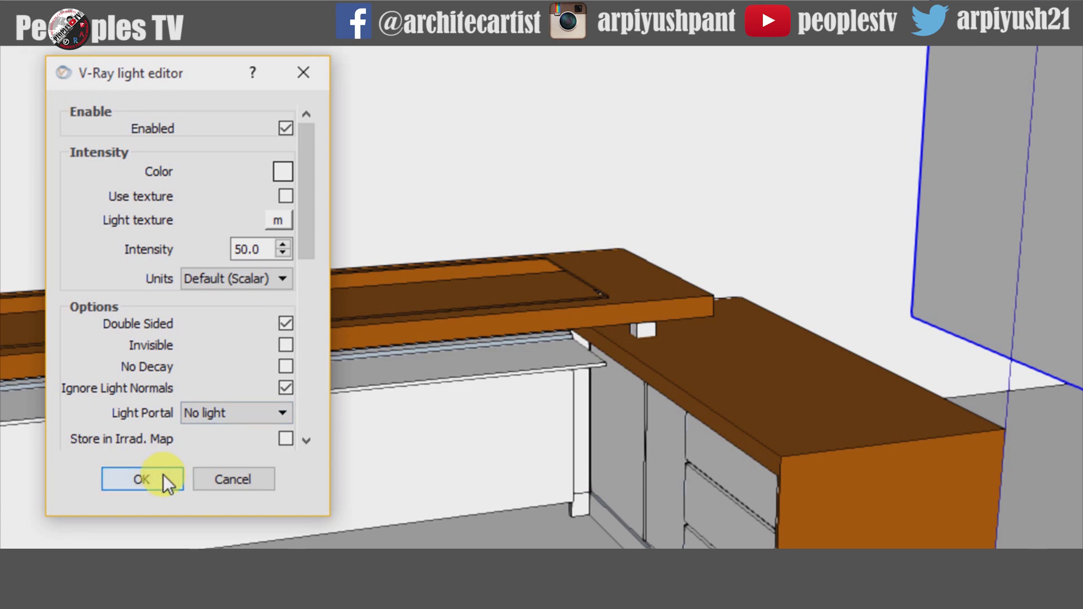
pyautogui.click(155, 478)
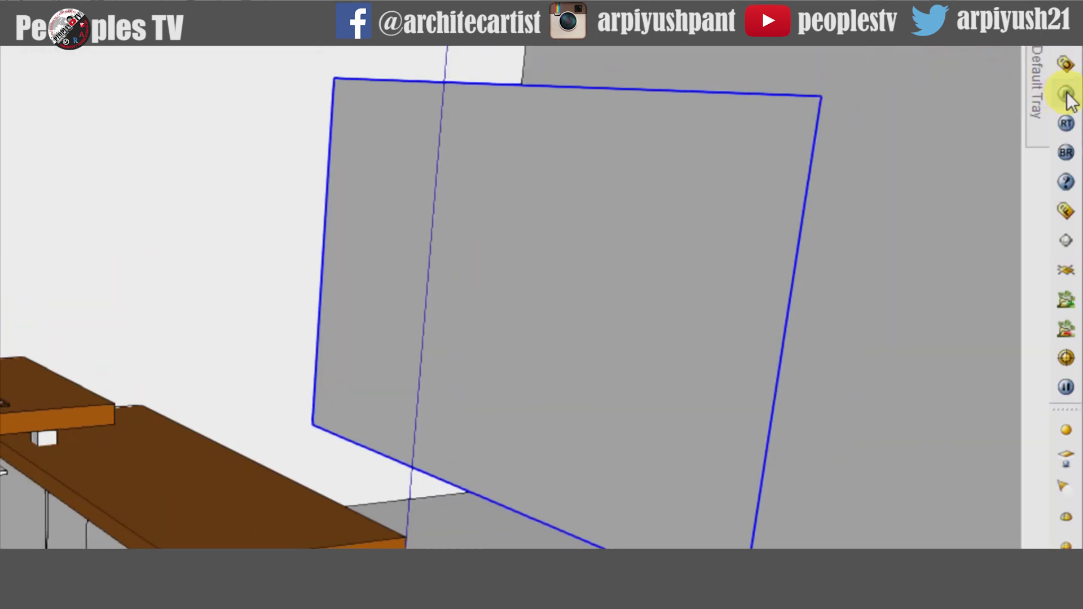
pyautogui.click(1067, 95)
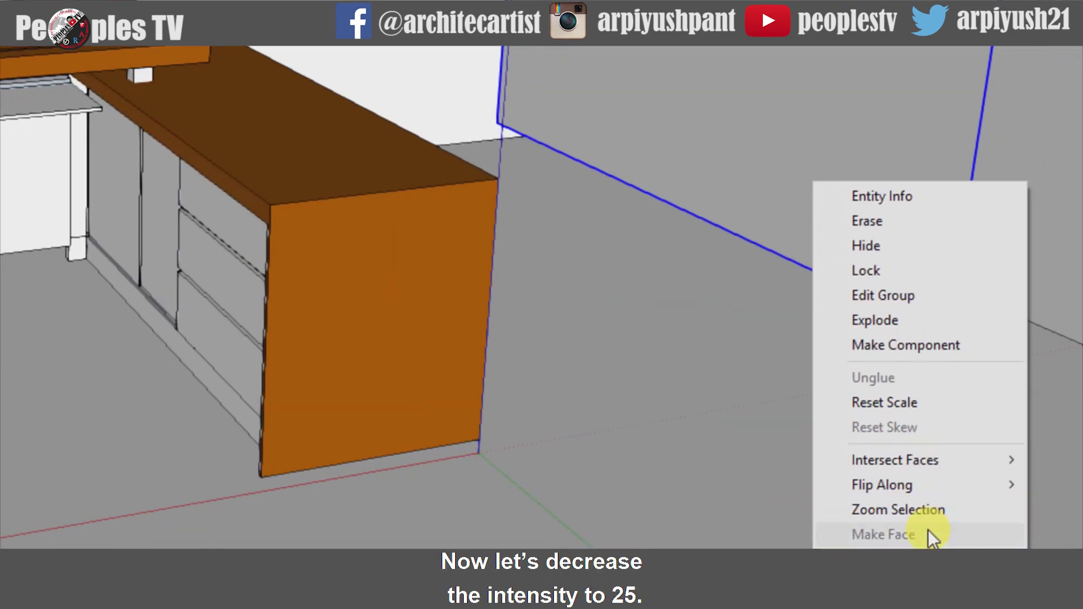
# Step: Change the double-sided light's intensity to 25 in its V-Ray light editor
pyautogui.moveTo(919, 517)
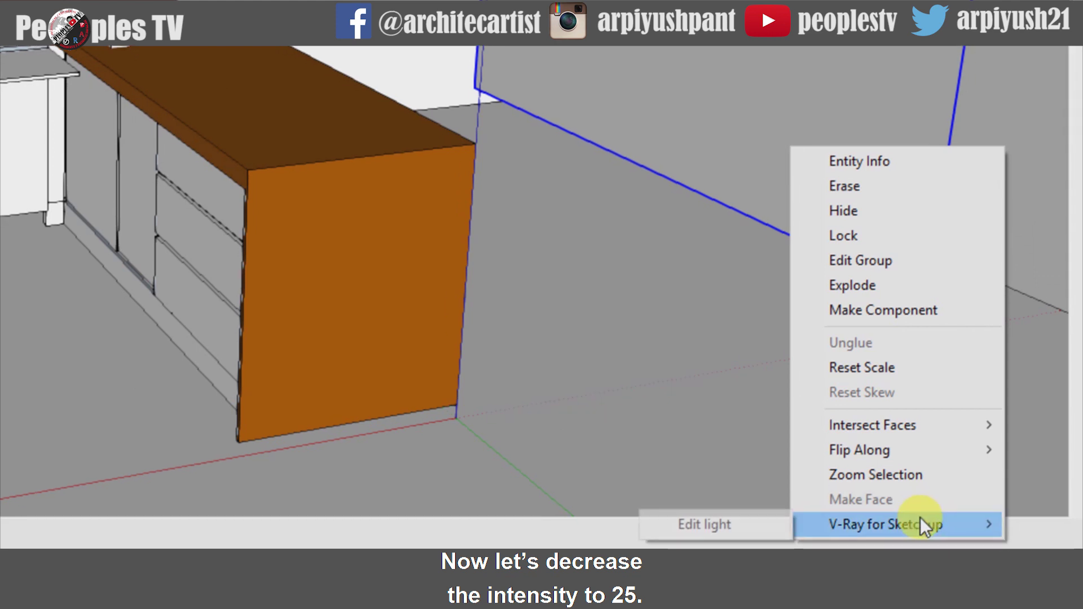
pyautogui.click(785, 523)
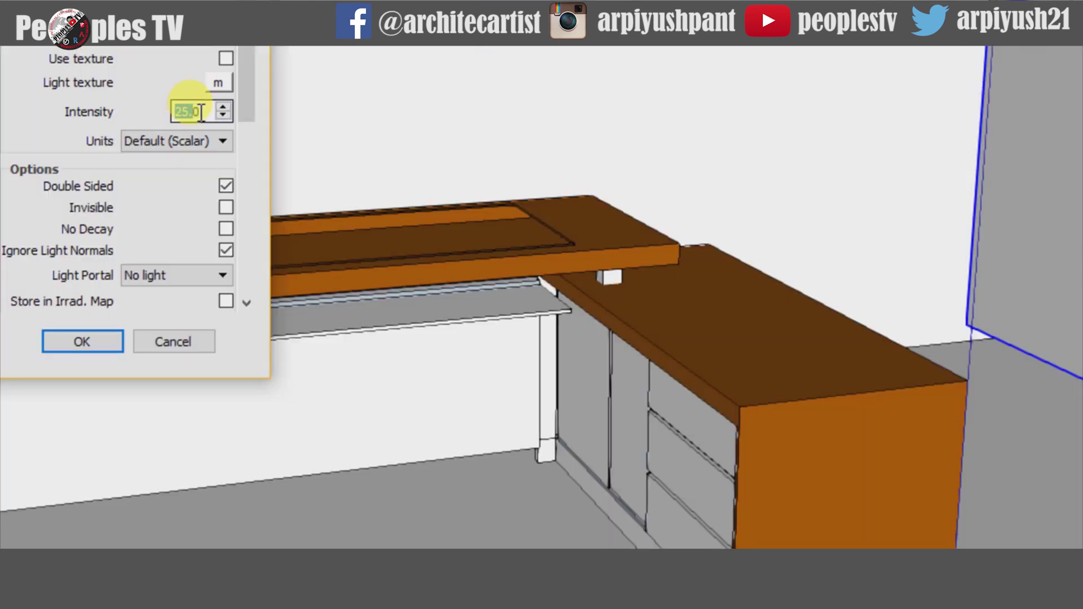
pyautogui.doubleClick(193, 107)
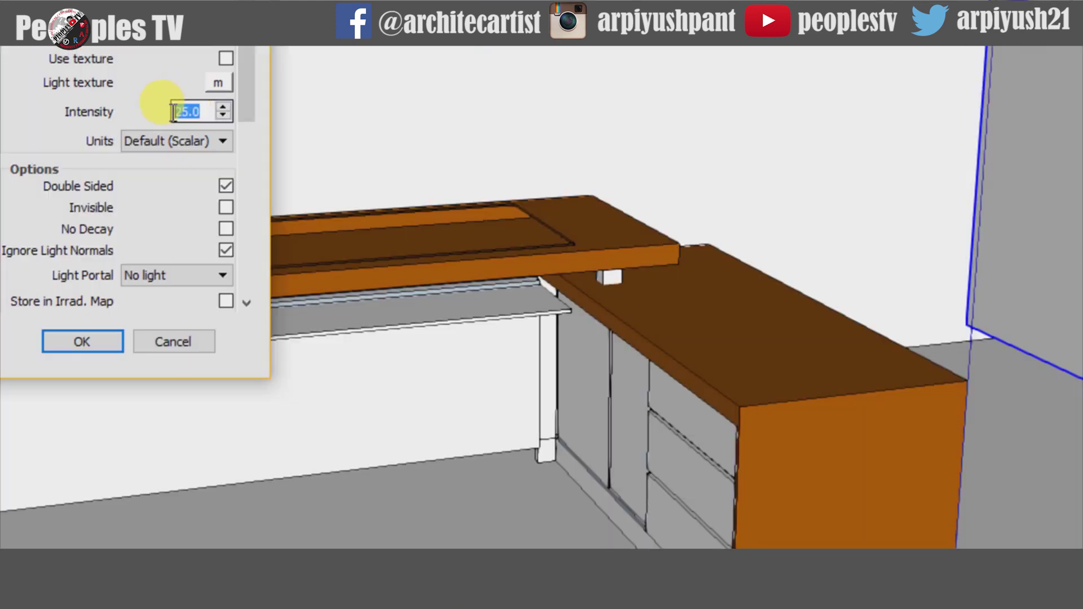
pyautogui.click(161, 333)
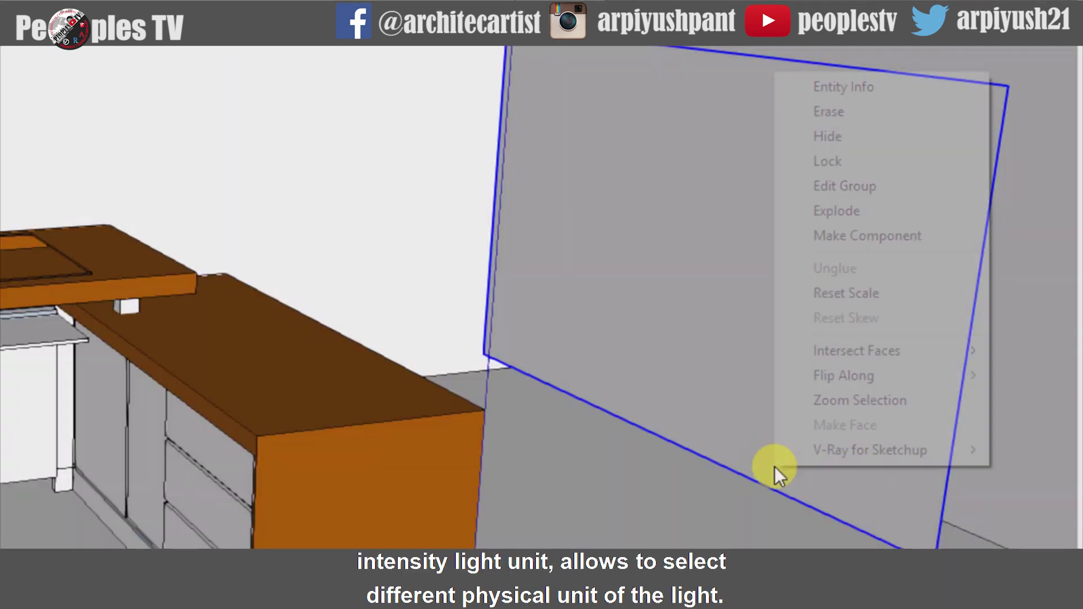
# Step: Reopen the rectangular light's V-Ray editor and expand the intensity Units list
pyautogui.moveTo(805, 459)
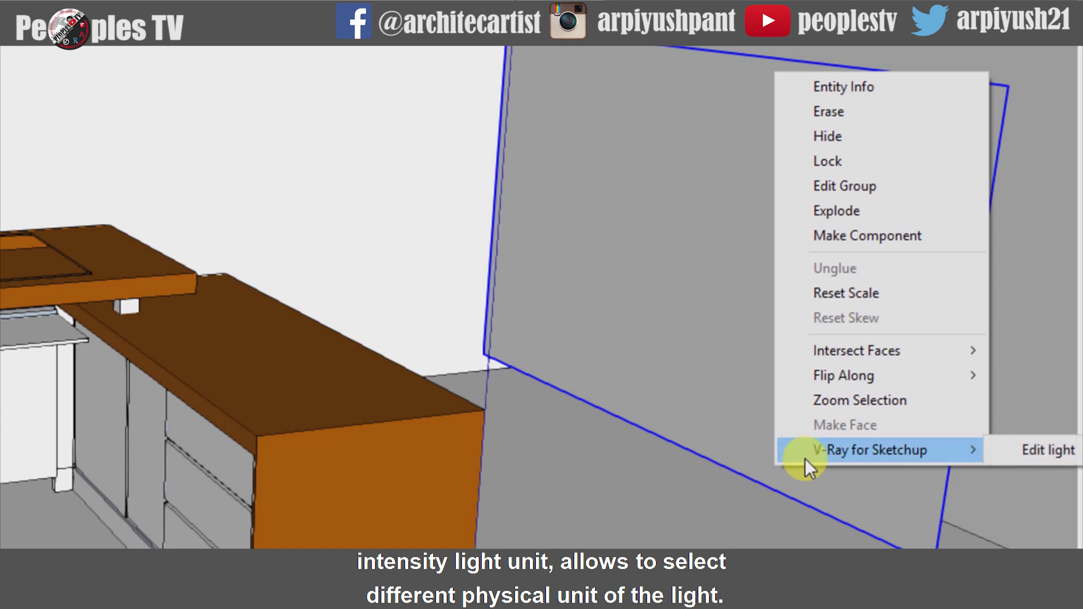
pyautogui.click(952, 450)
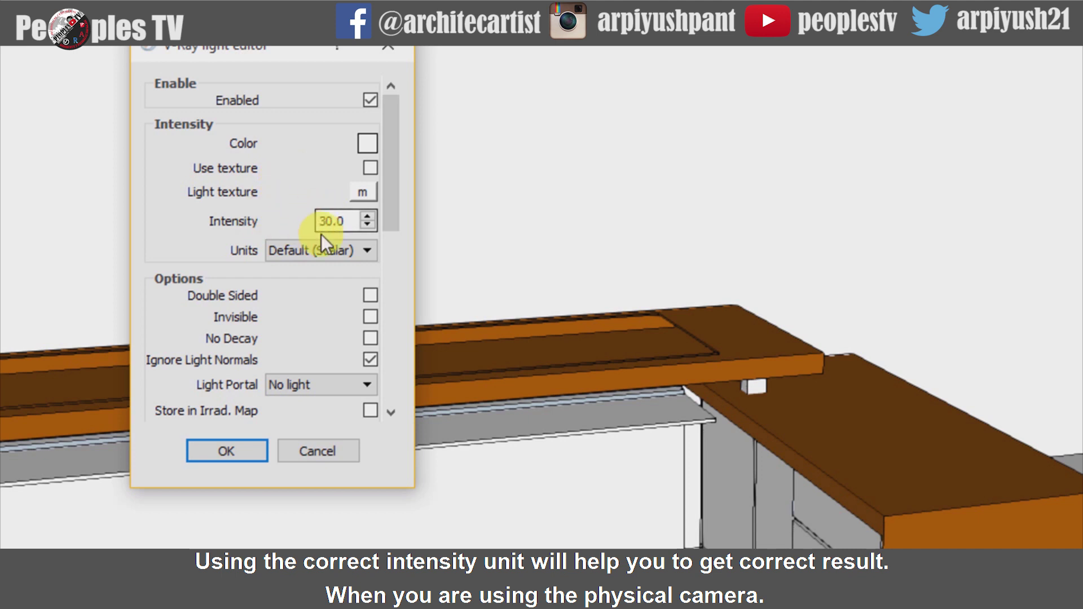
pyautogui.click(317, 253)
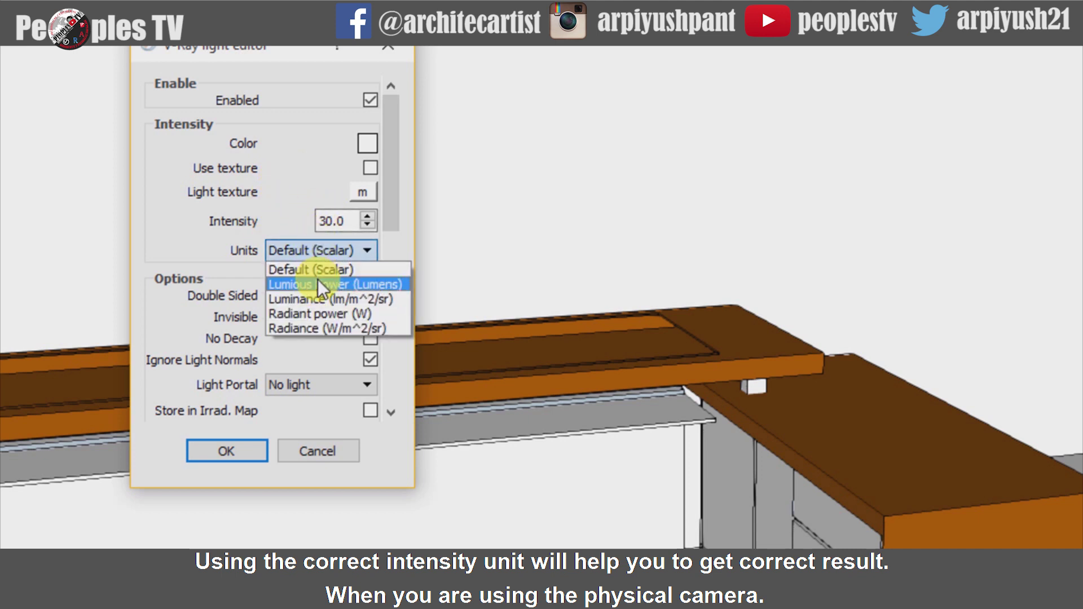